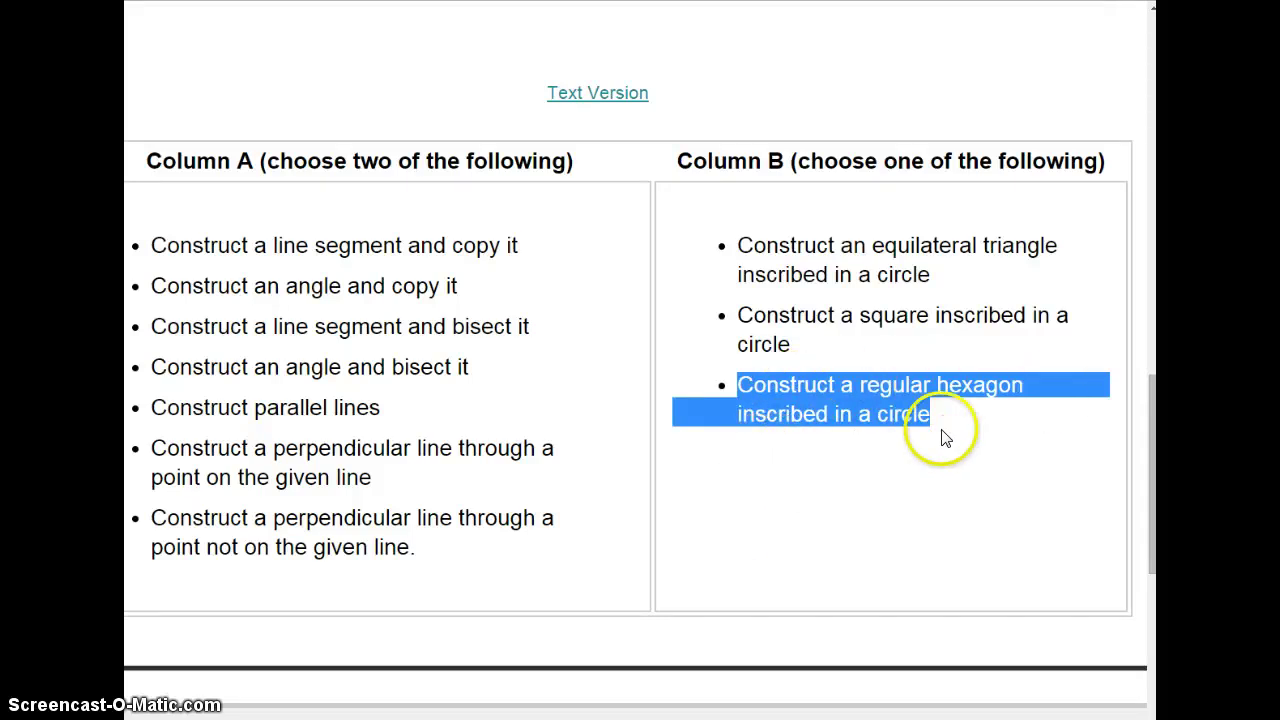
- Switch to the GeoGebra homepage tab and start a new blank graphing construction
key(ctrl+Tab)
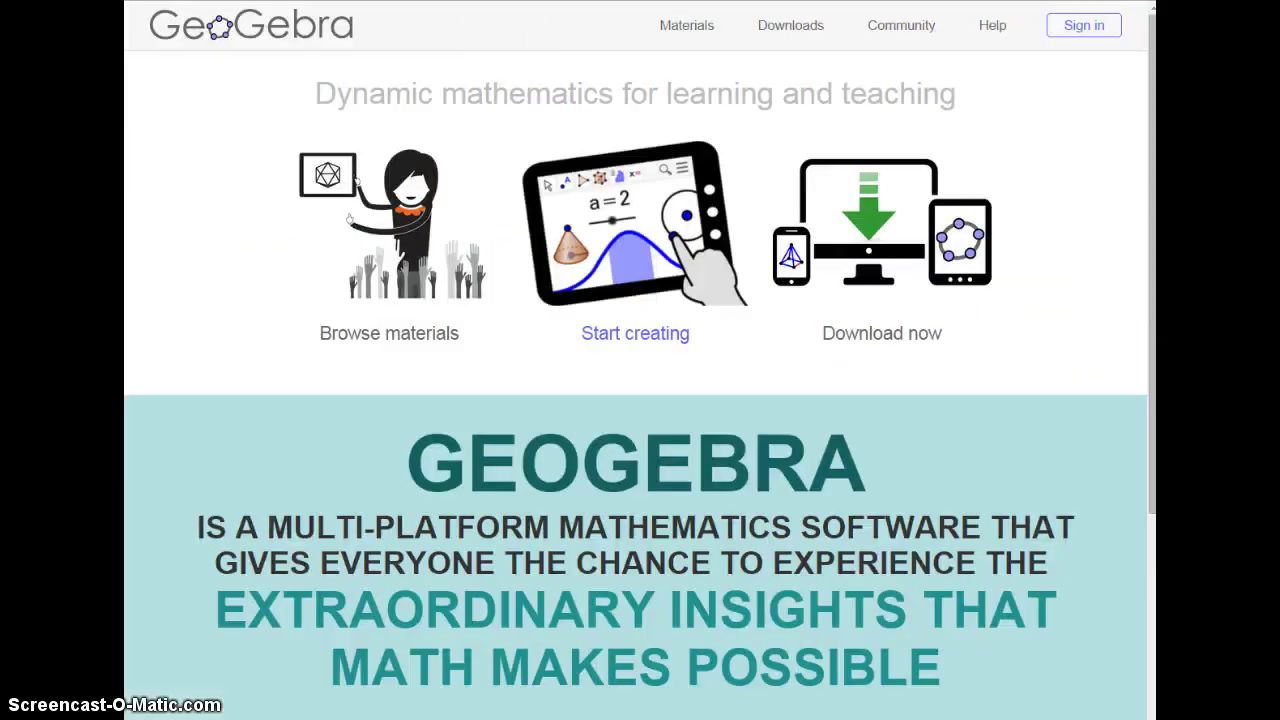
click(655, 345)
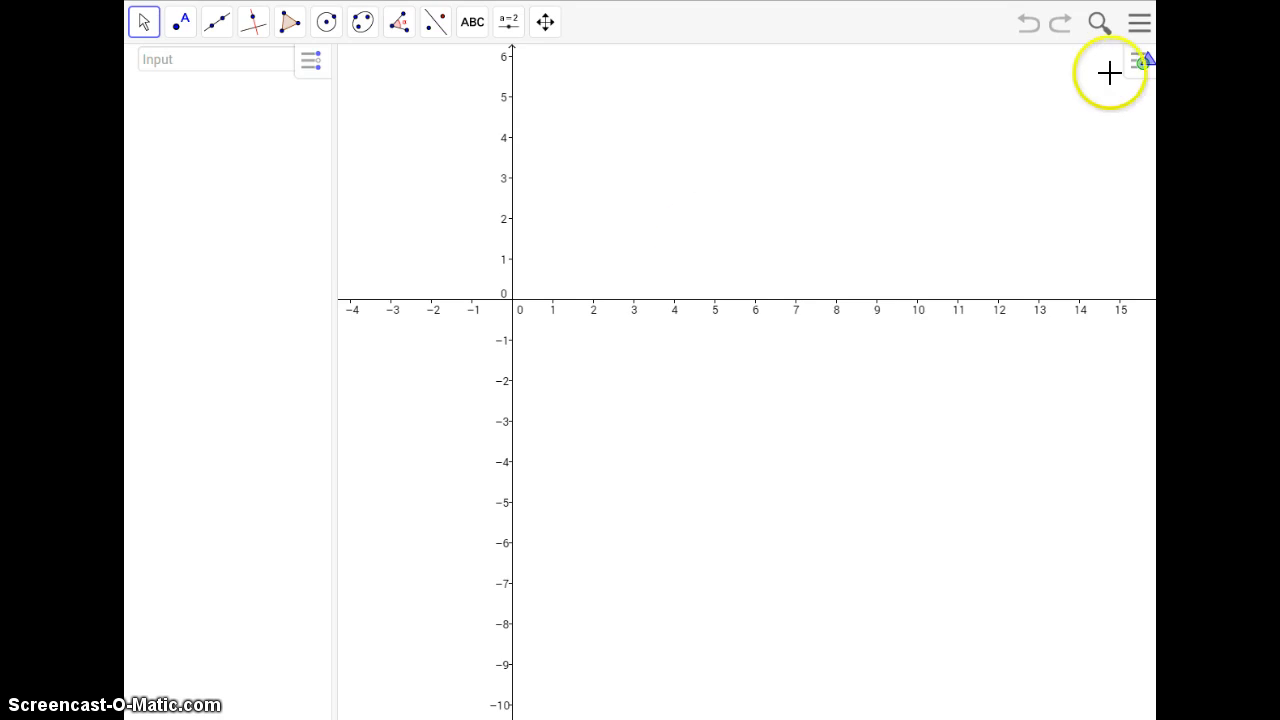
- Hide the graphics axes, then draw circle c with centre A passing through point B
click(1139, 64)
click(956, 64)
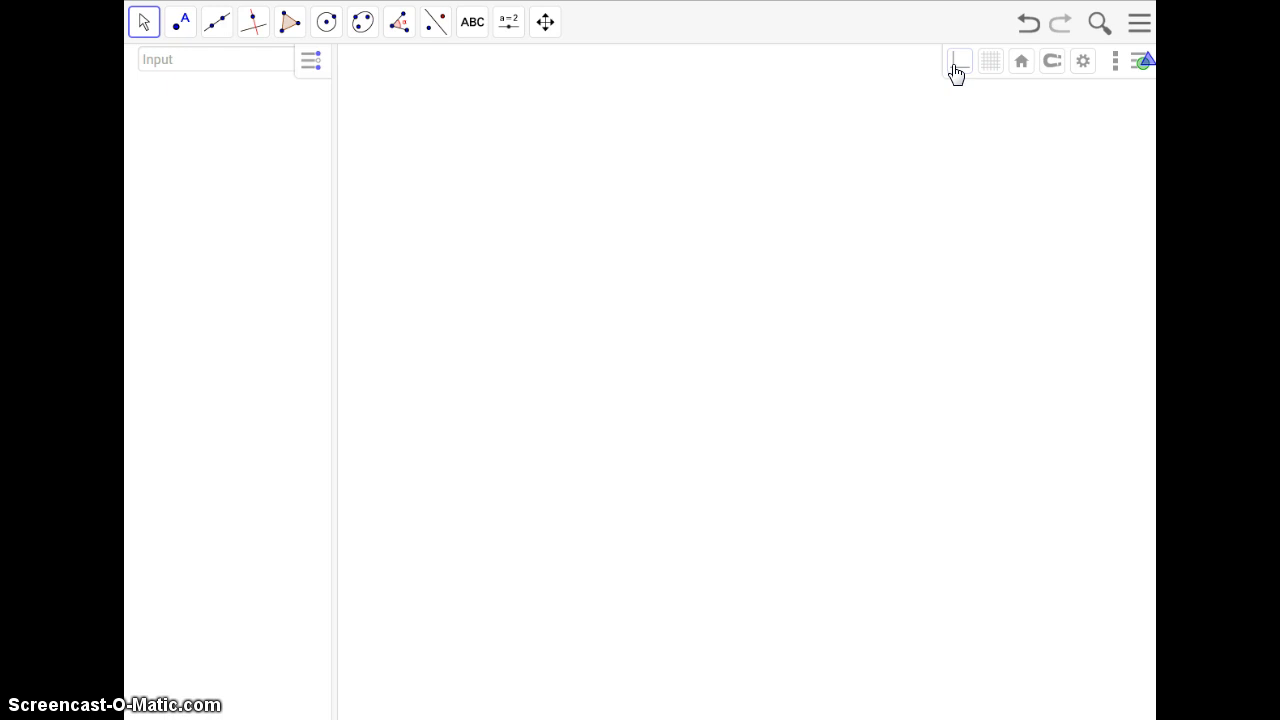
click(334, 19)
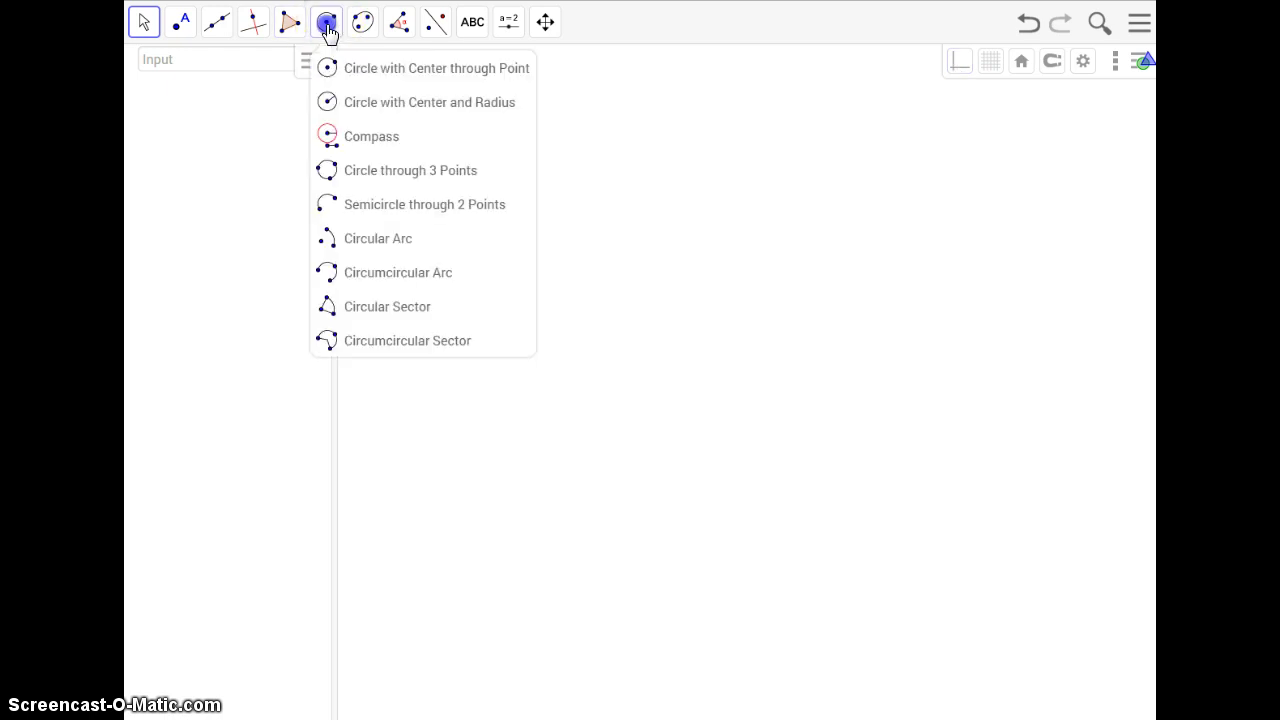
click(328, 68)
click(685, 325)
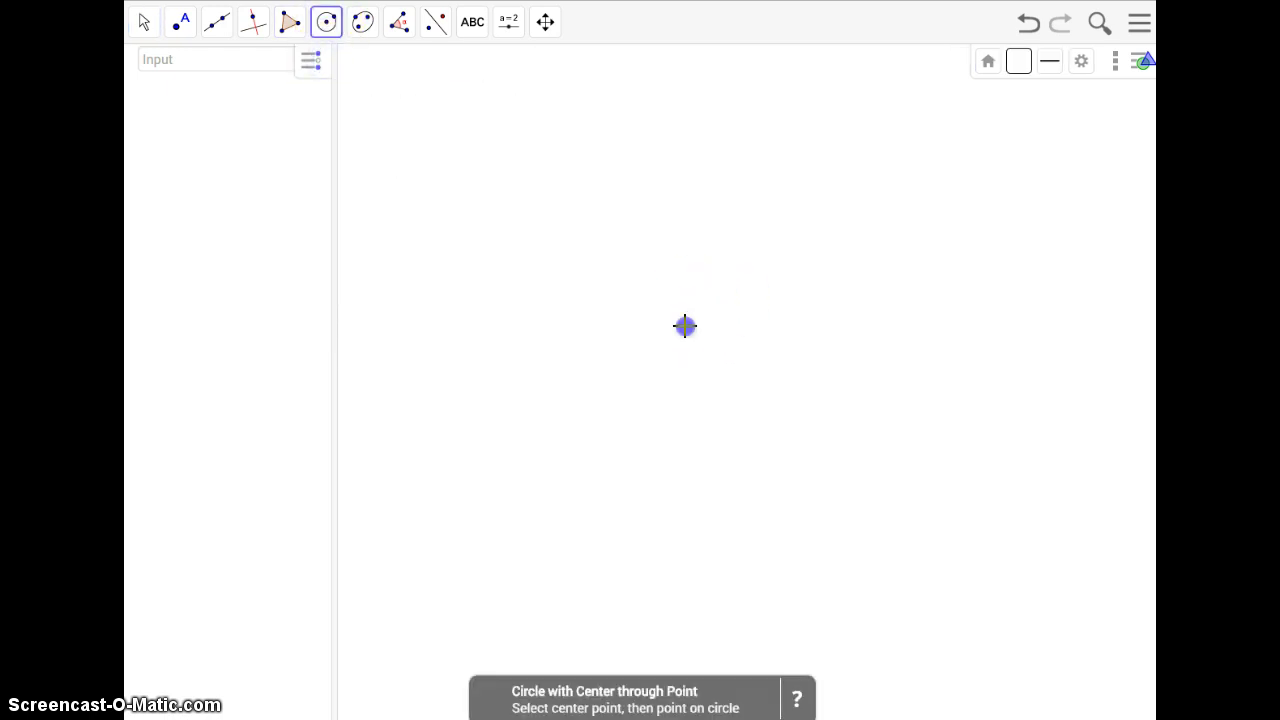
click(835, 318)
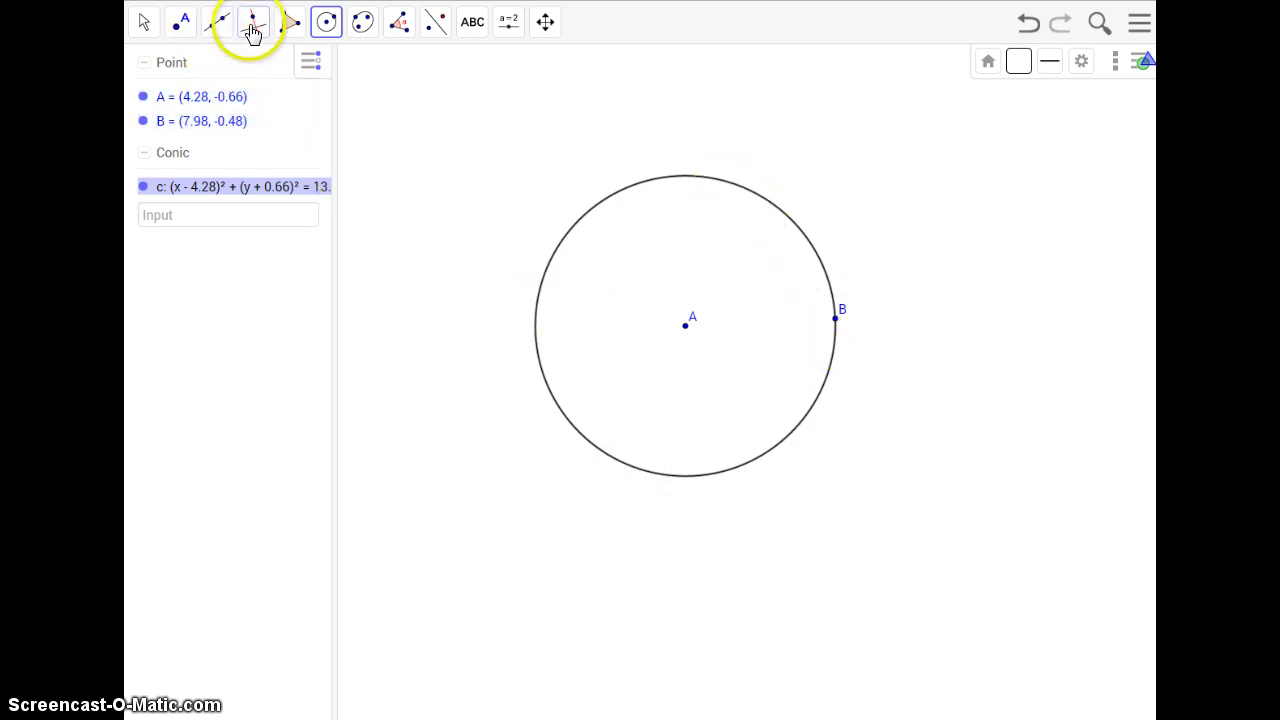
- Use the Compass to copy radius AB into circle d centred at B
click(325, 28)
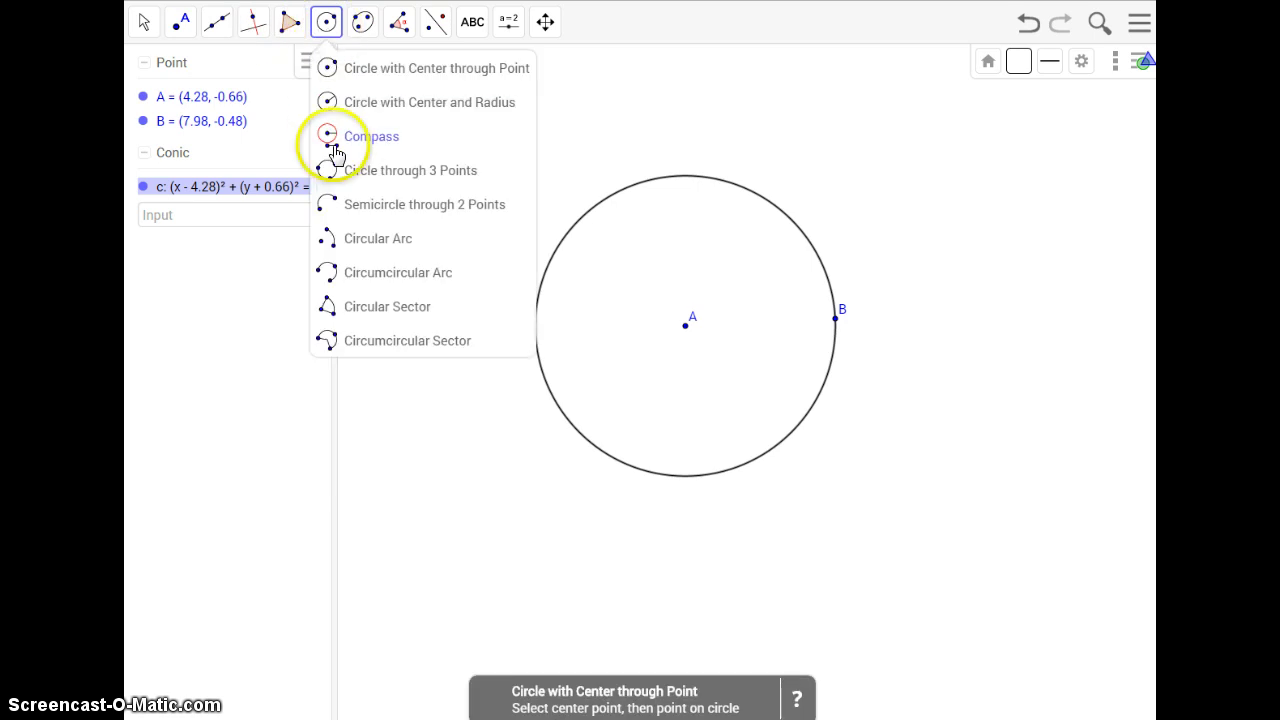
click(328, 133)
click(686, 326)
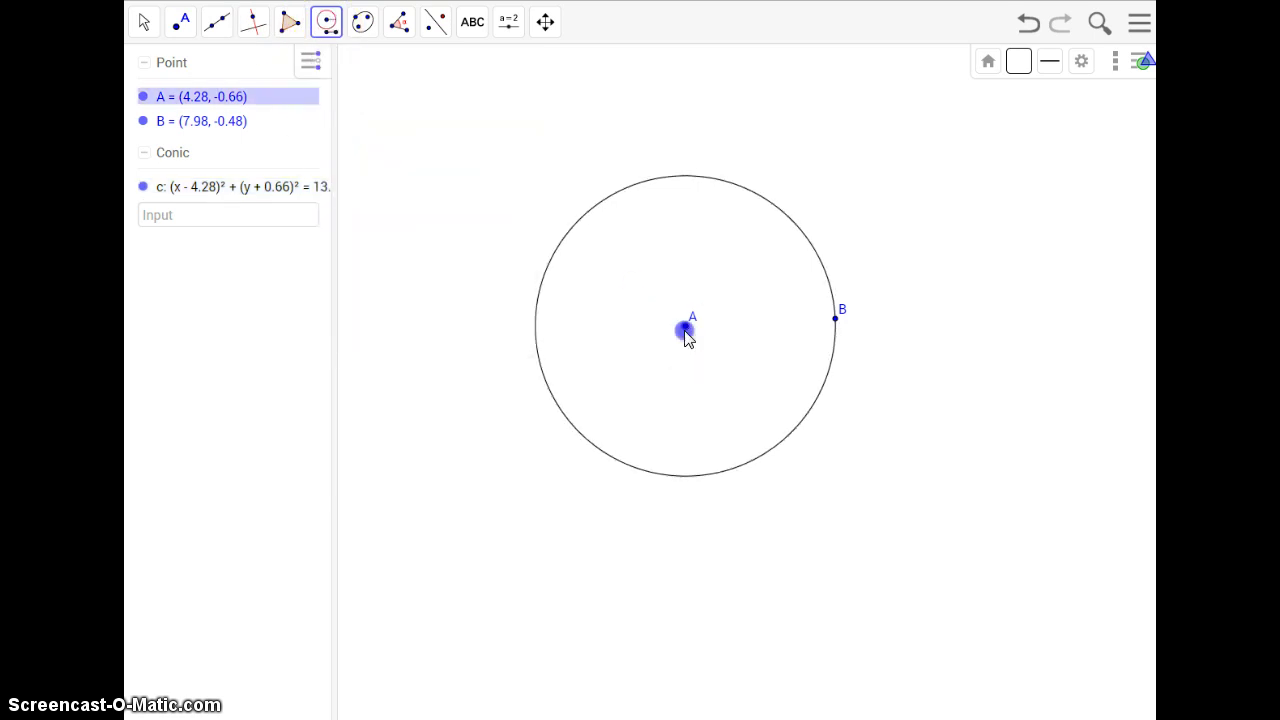
click(836, 318)
click(836, 318)
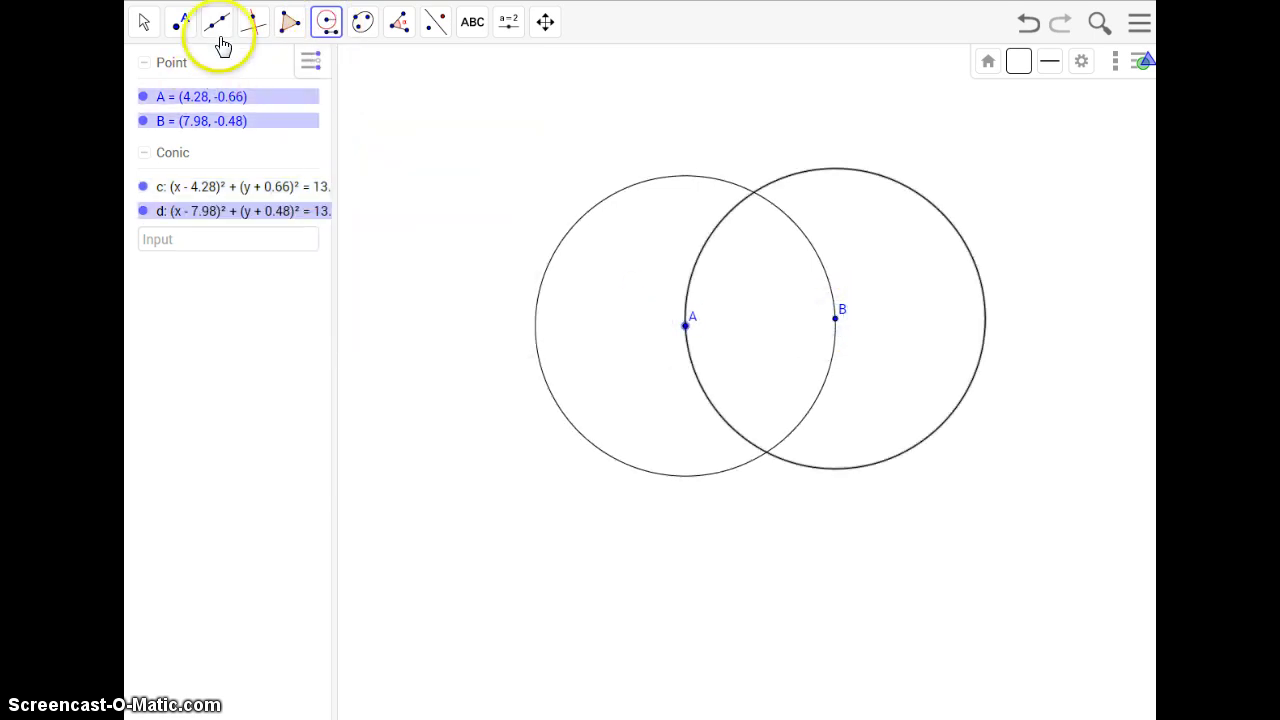
- Mark the upper intersection of circles c and d as point C
click(186, 36)
click(182, 171)
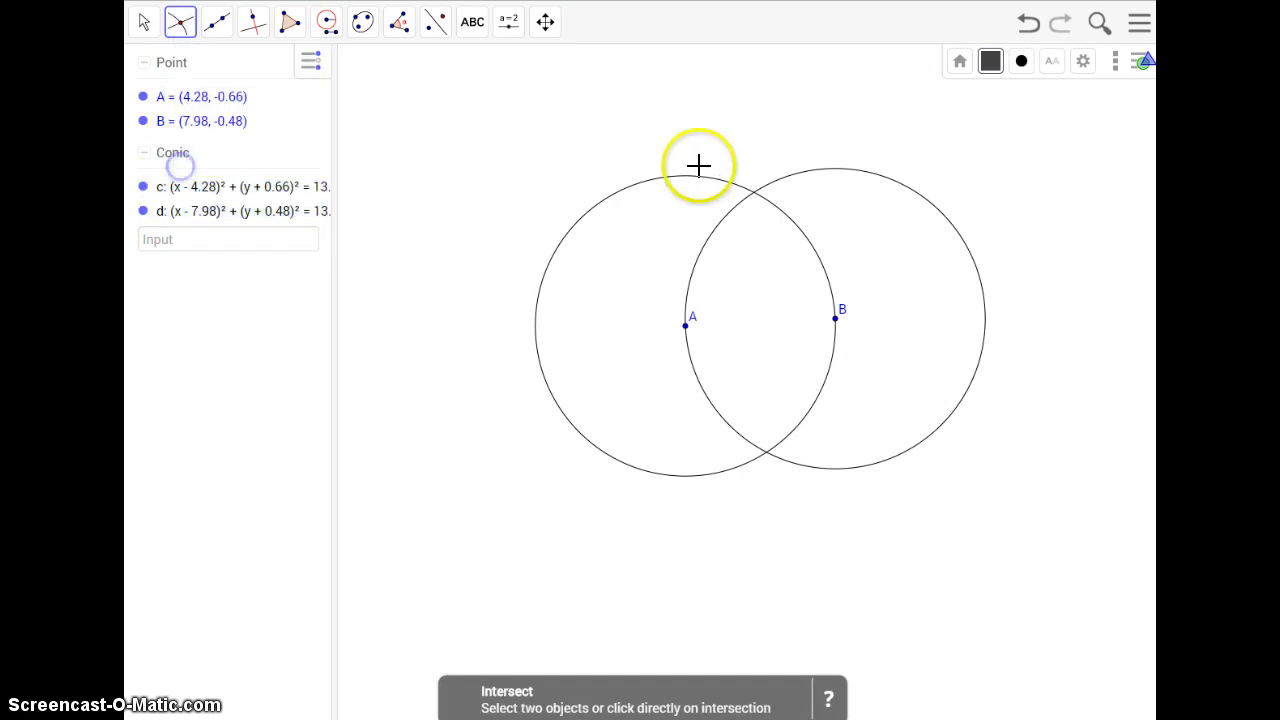
click(752, 192)
click(846, 317)
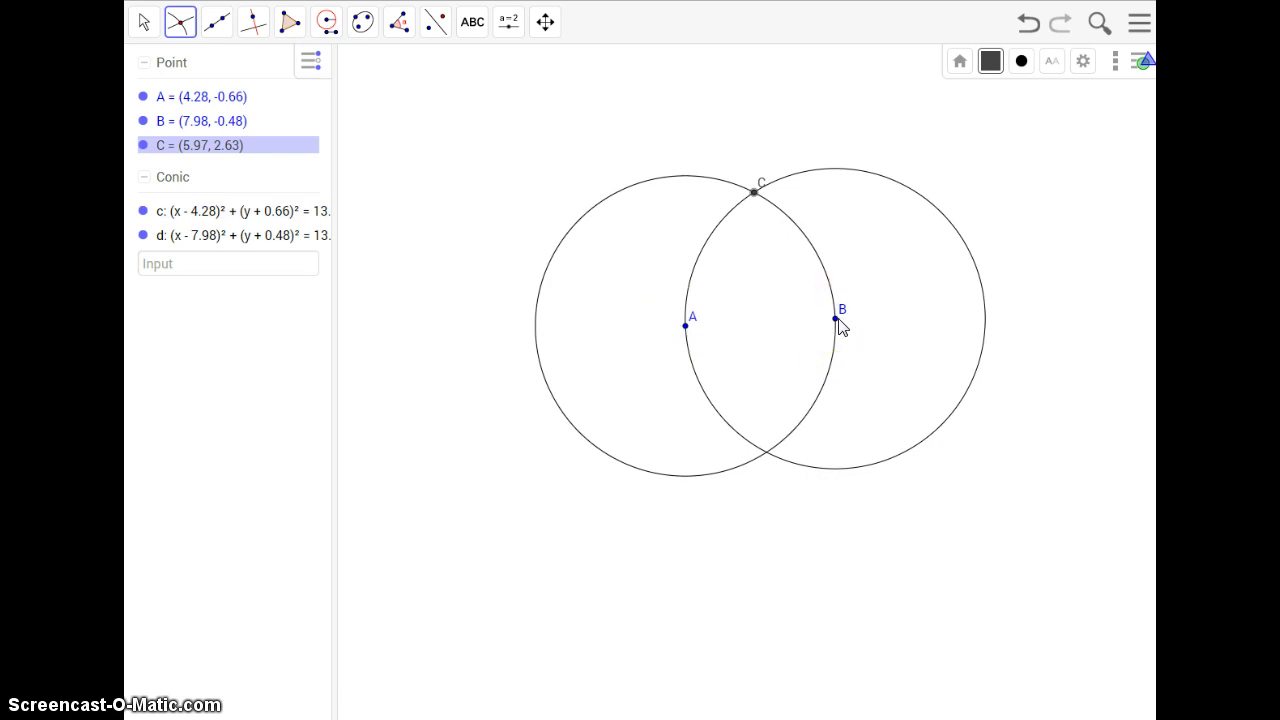
click(688, 327)
click(833, 326)
click(753, 195)
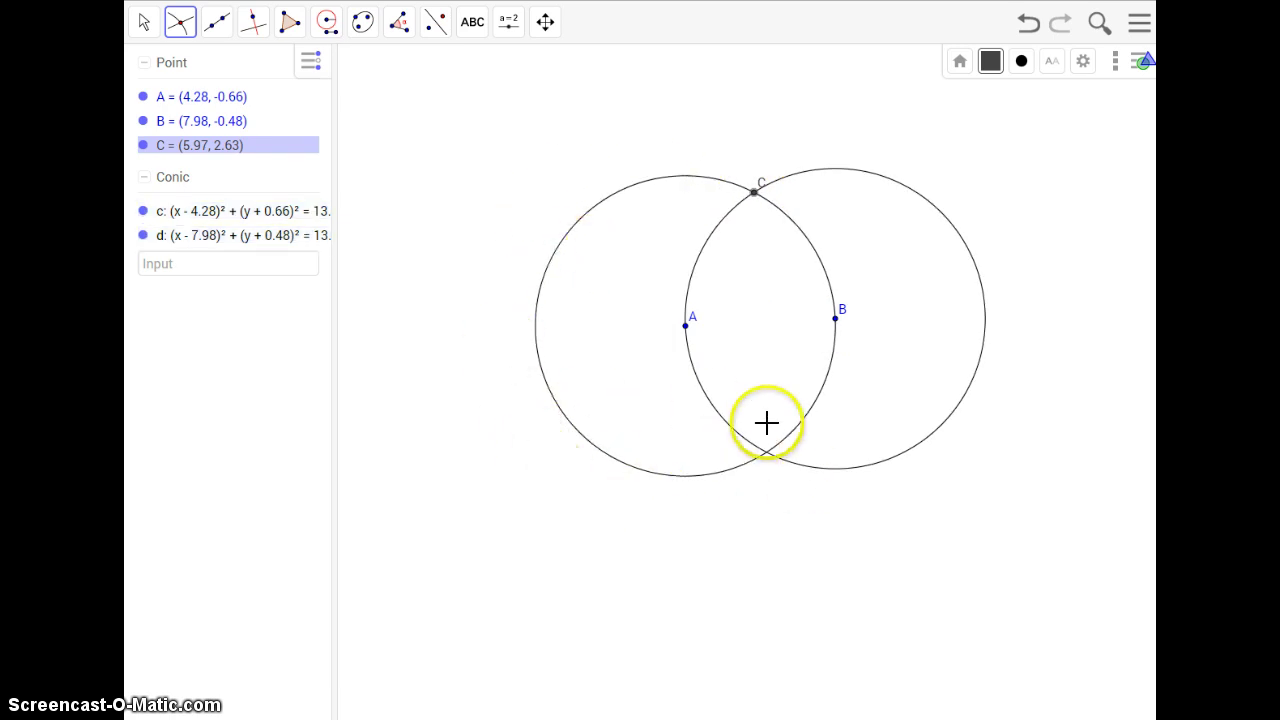
- Add a radius-AB compass circle e centred at C and mark intersection point D
click(326, 24)
click(329, 134)
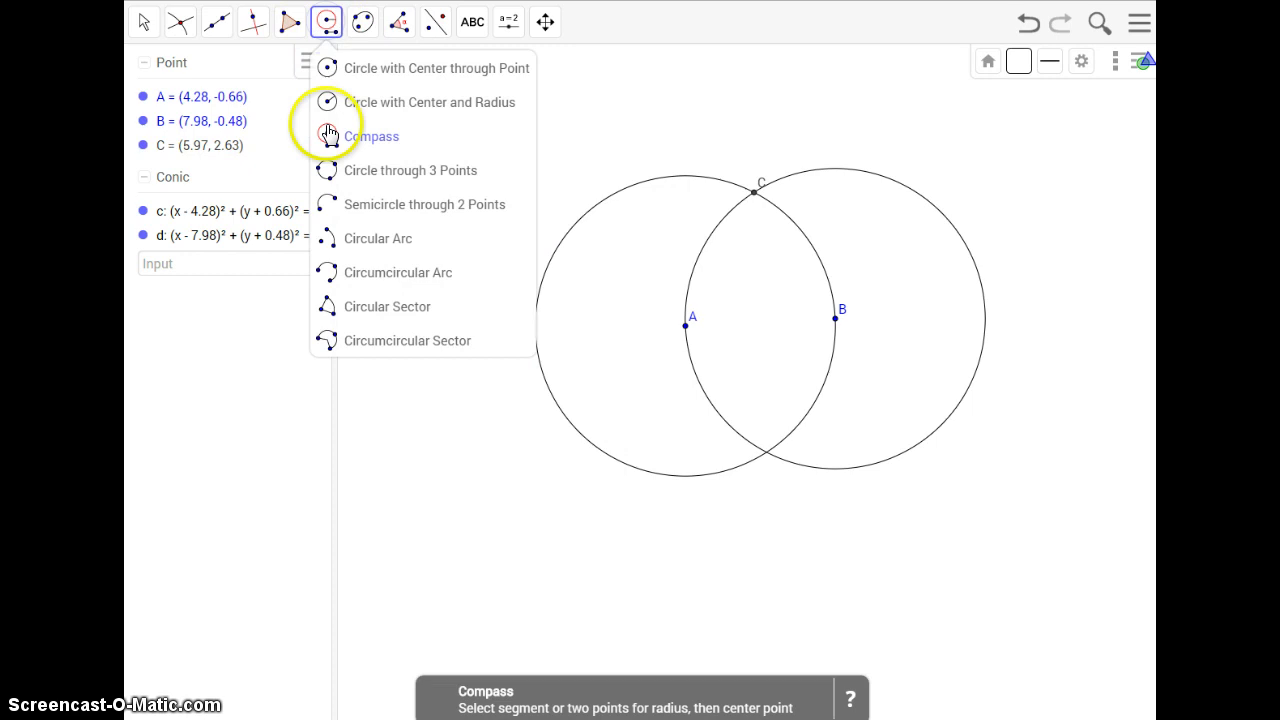
click(685, 326)
click(835, 318)
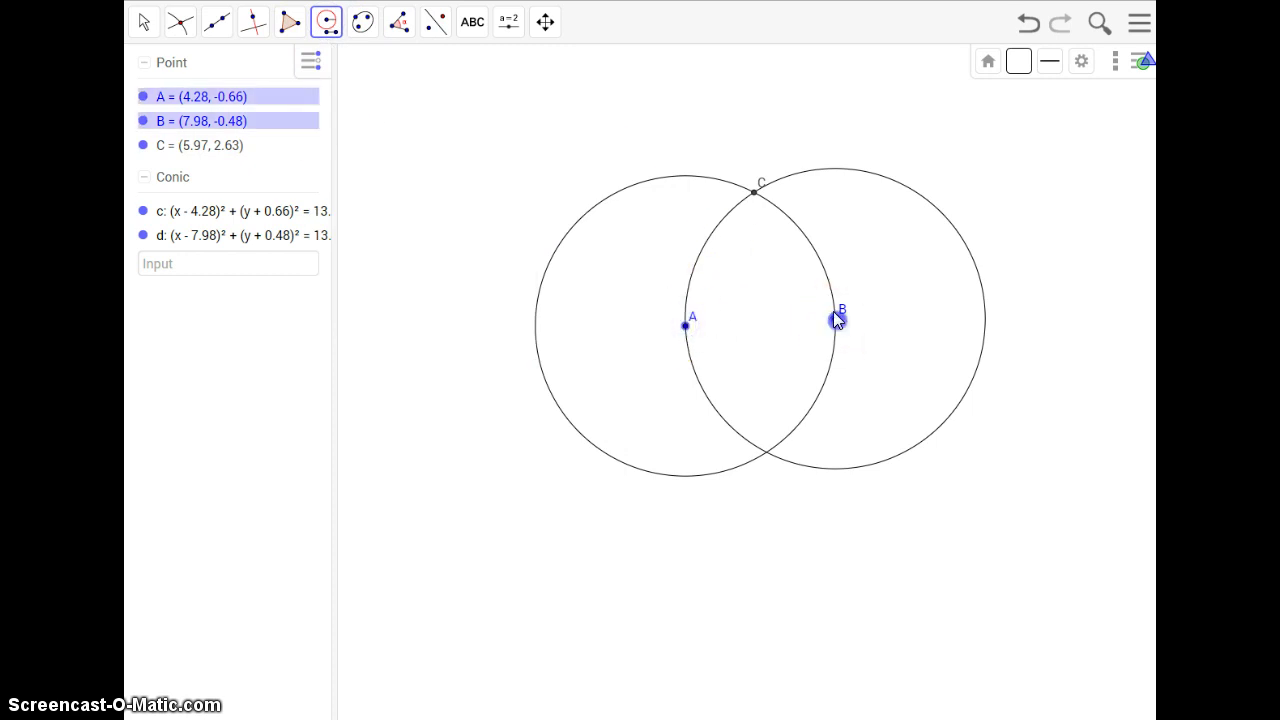
click(754, 192)
click(180, 22)
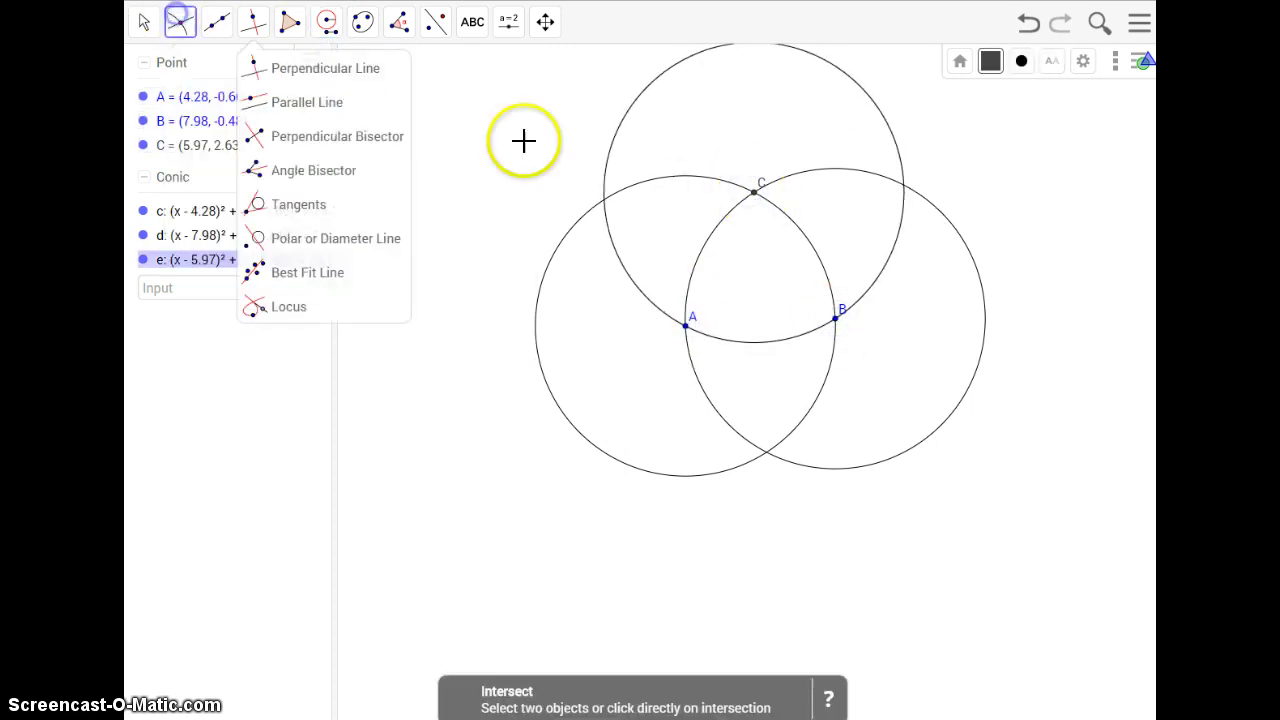
click(603, 198)
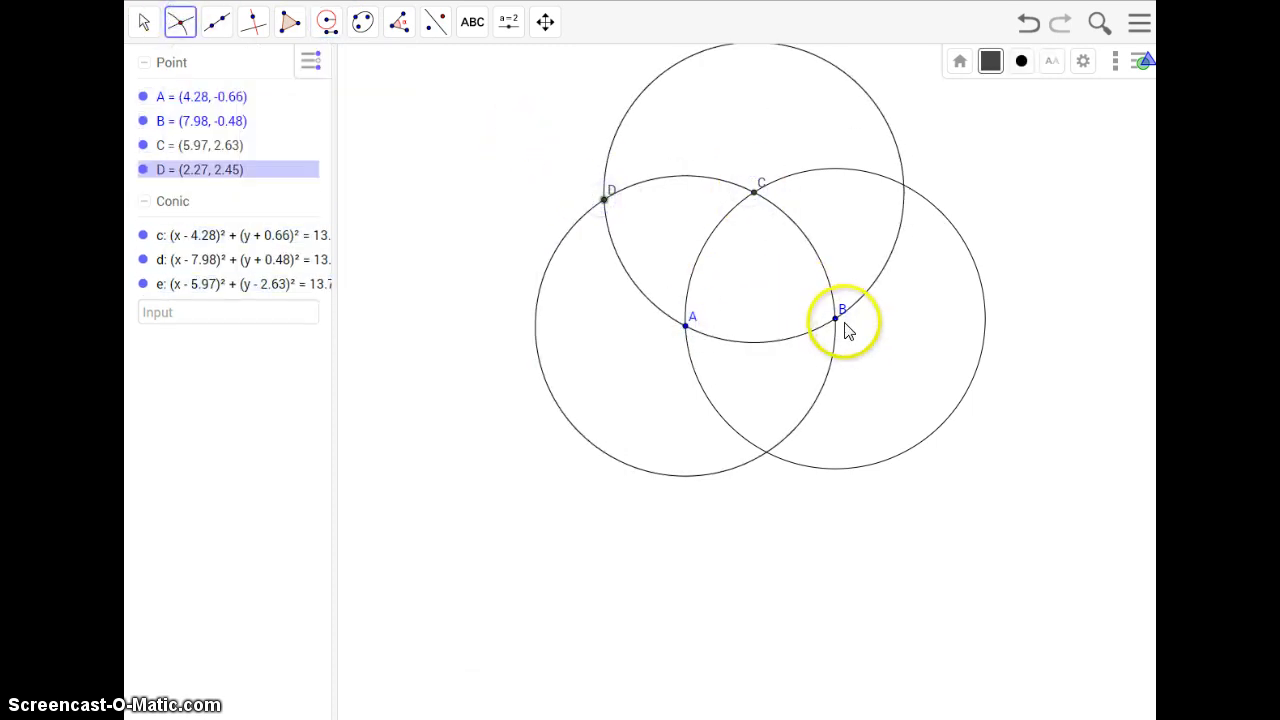
click(756, 193)
click(606, 196)
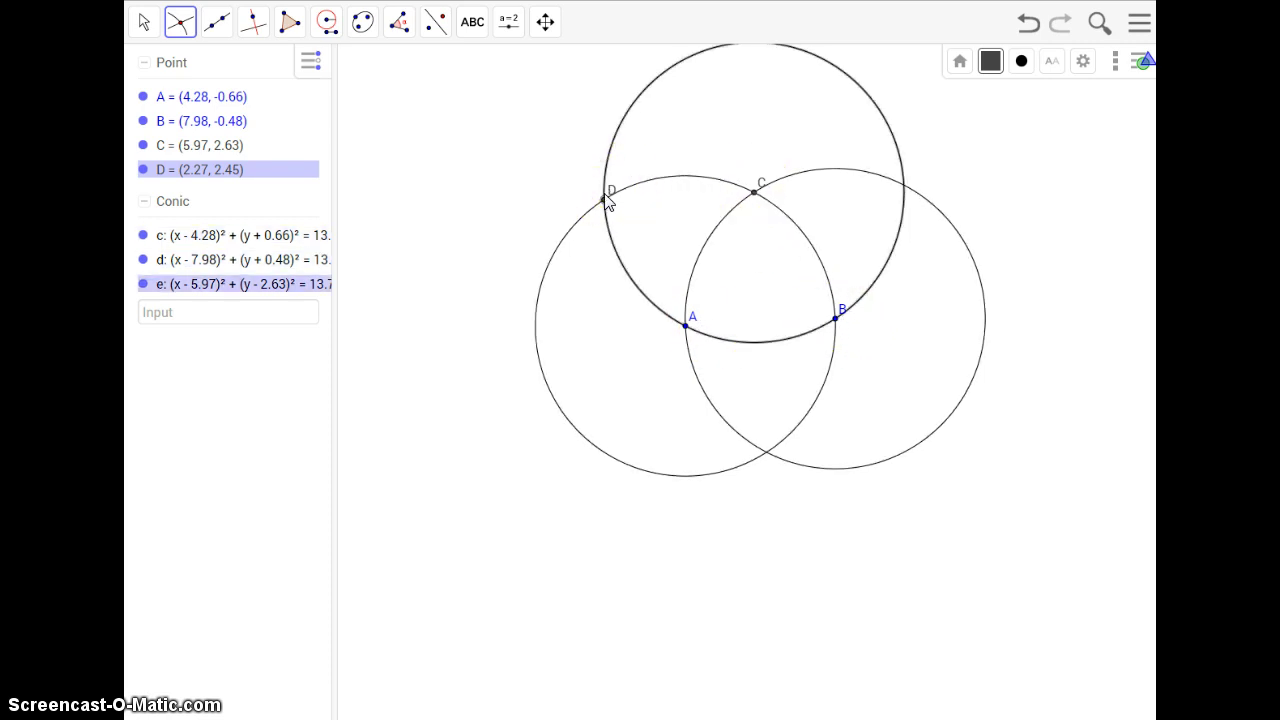
- Copy the radius to circle f centred at D and mark intersection point E
click(326, 22)
click(330, 134)
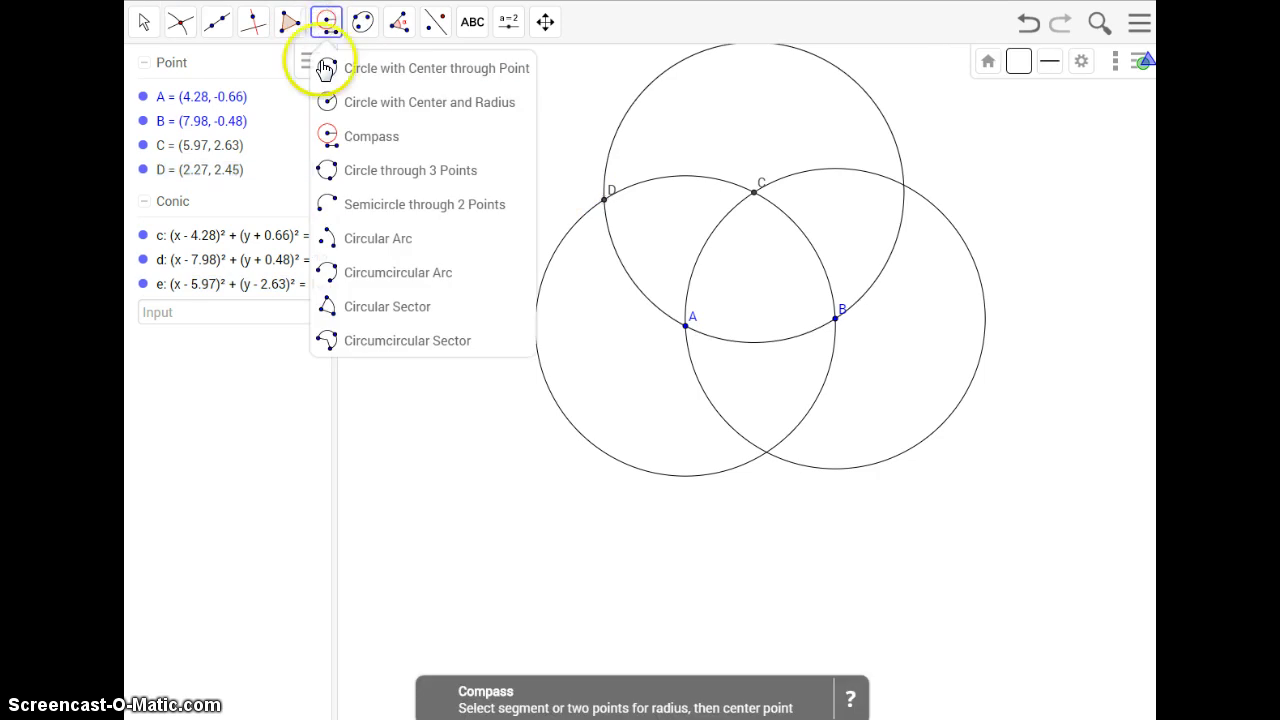
click(614, 134)
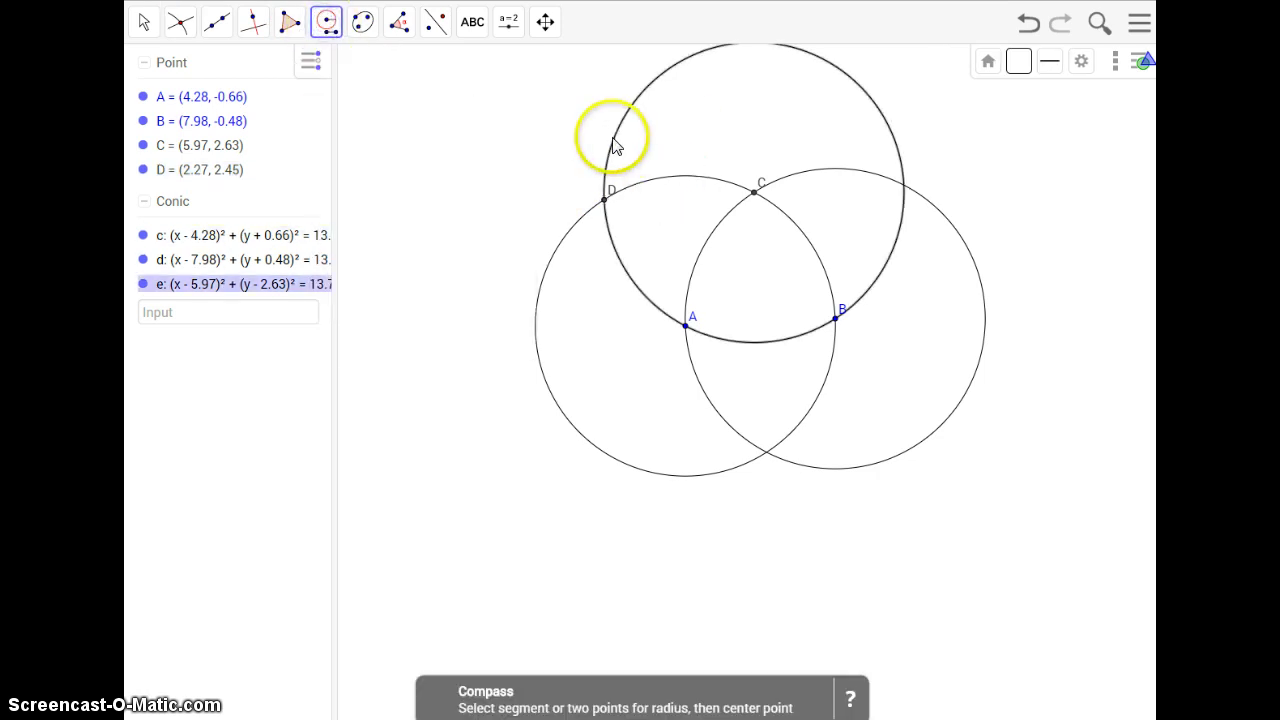
click(604, 200)
click(180, 22)
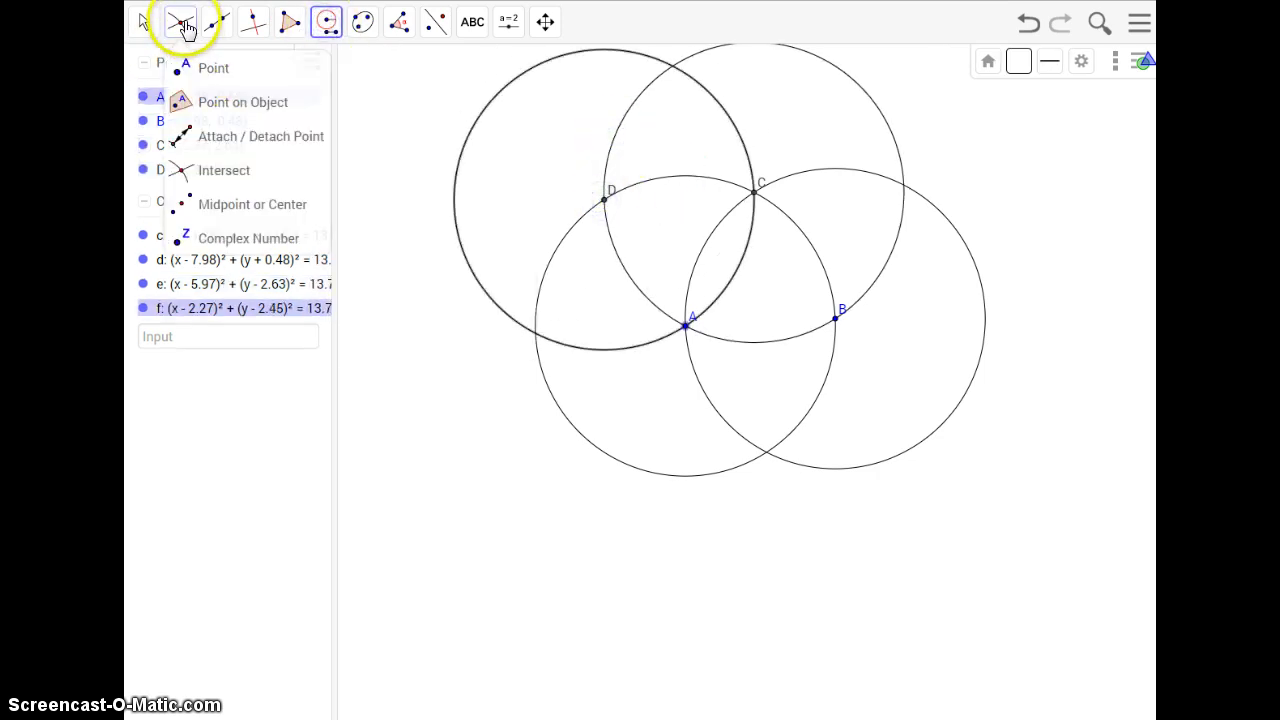
click(535, 335)
- Add an equal circle g centred at E and mark intersection points F and G
click(328, 22)
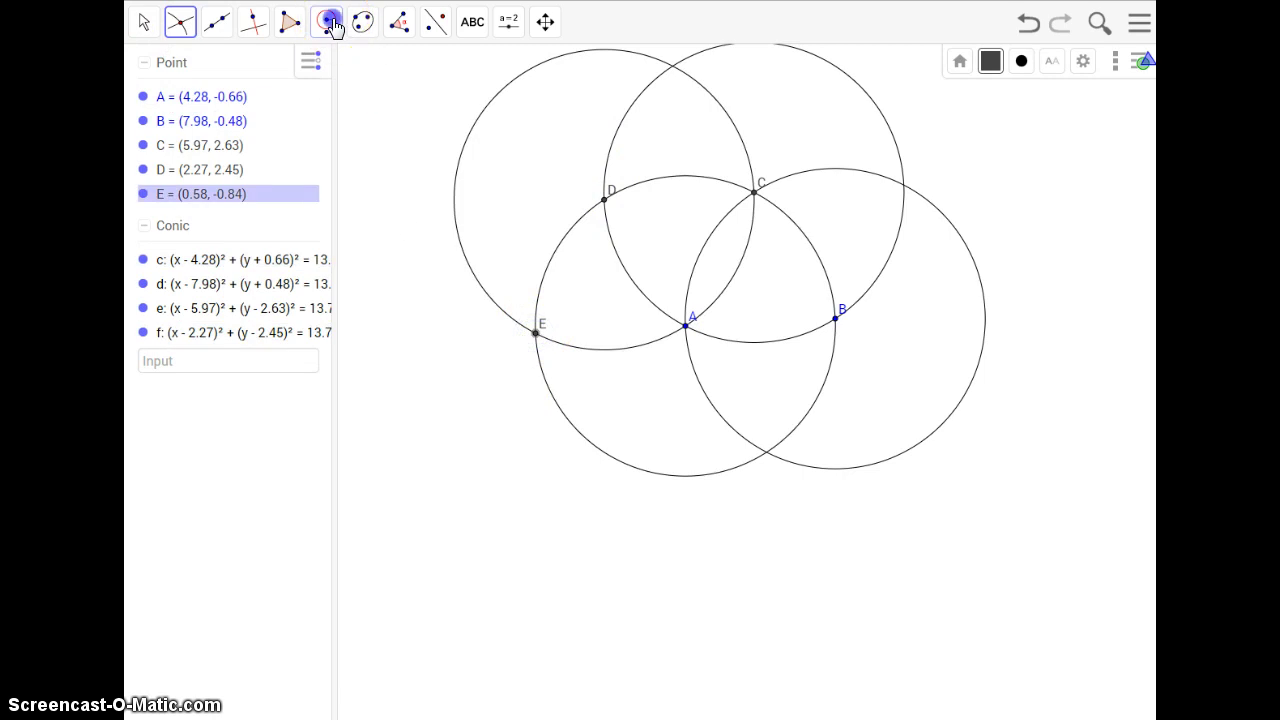
click(327, 22)
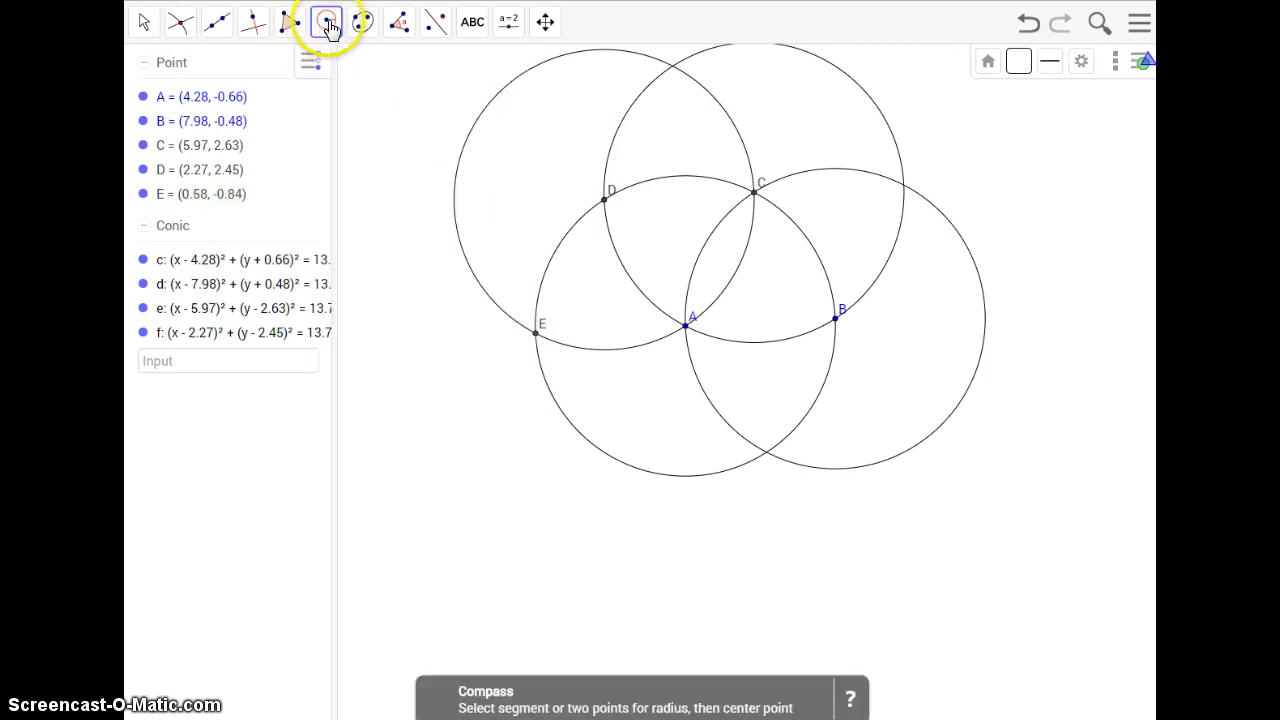
click(474, 276)
click(535, 333)
click(245, 94)
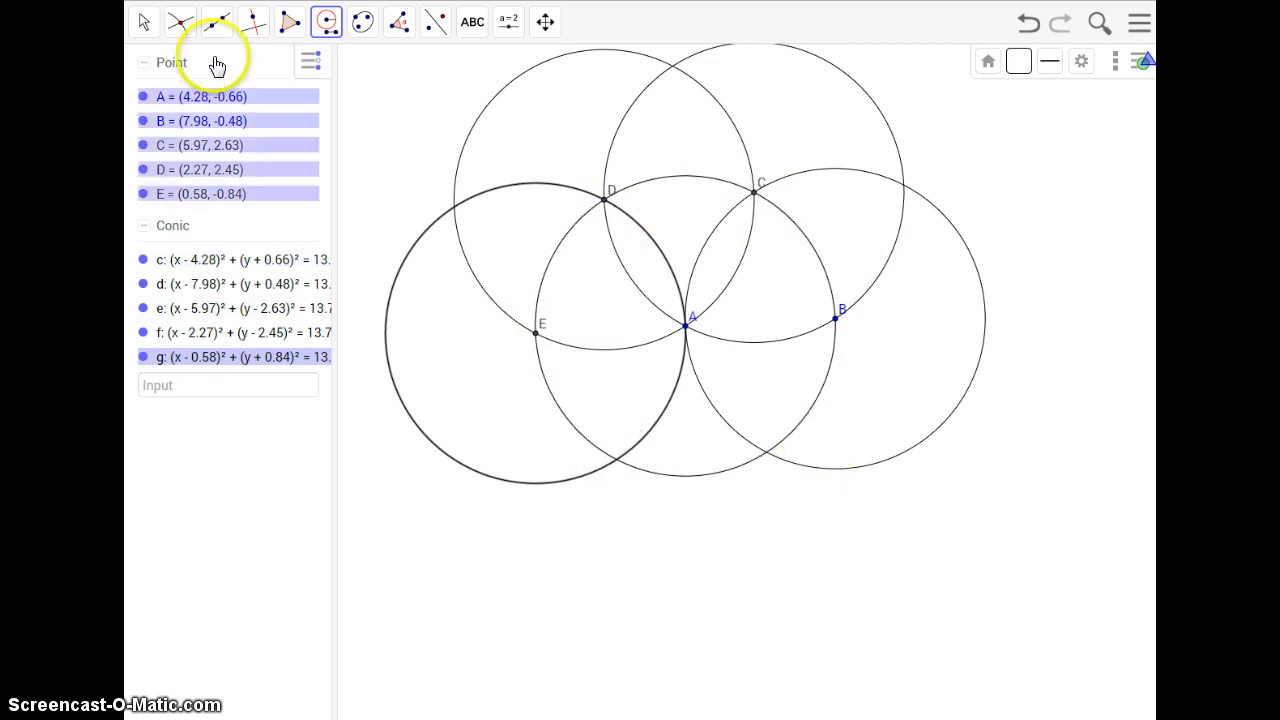
click(175, 22)
click(224, 170)
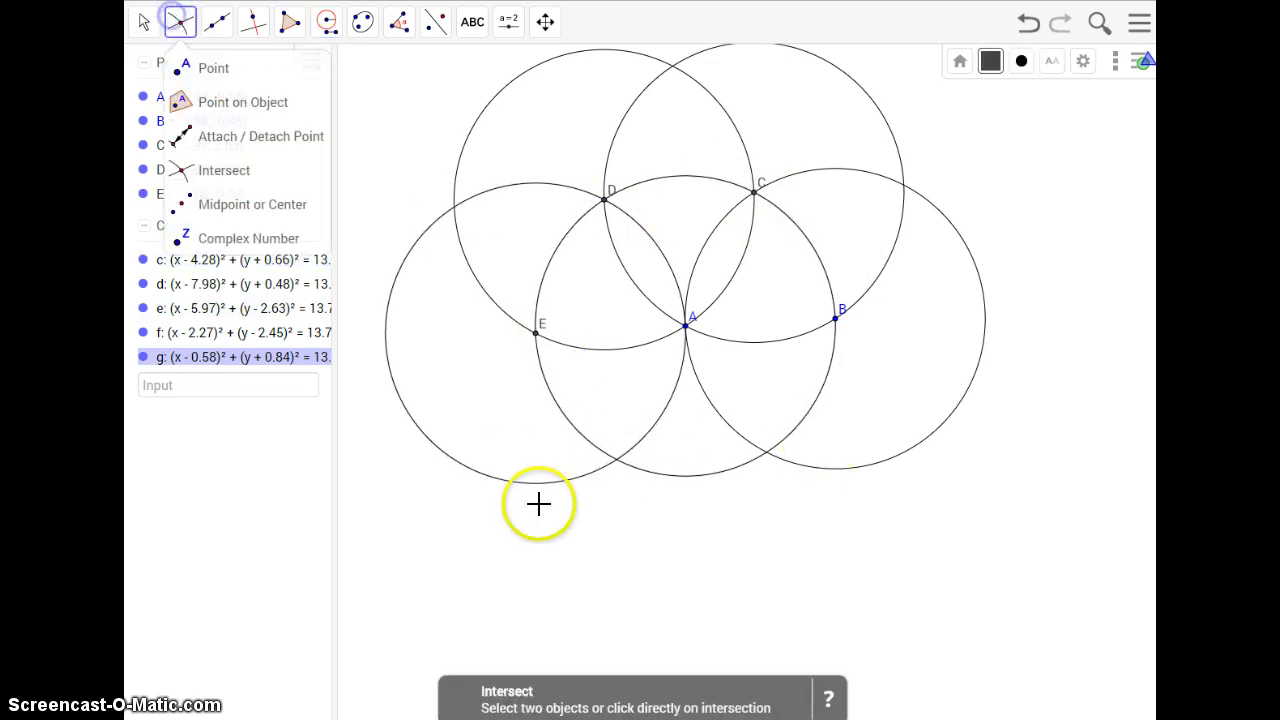
click(613, 458)
click(766, 452)
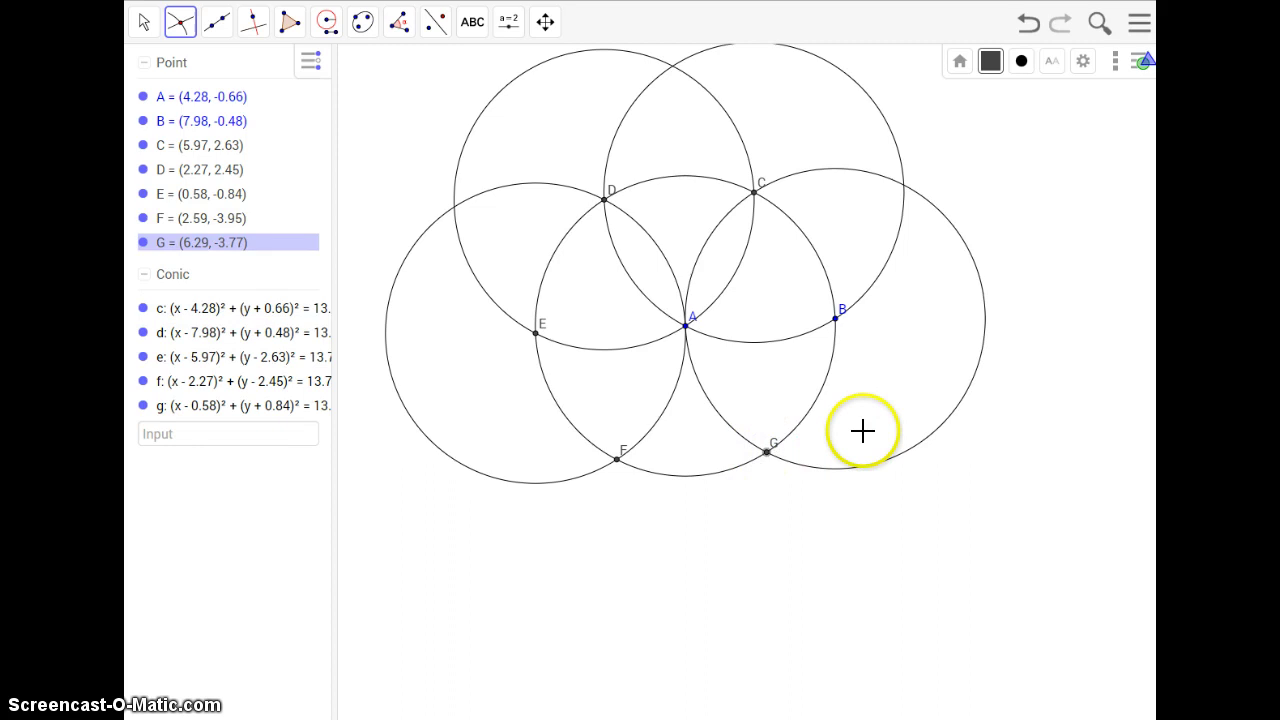
- Copy the same radius into circles centred at F and G
click(326, 22)
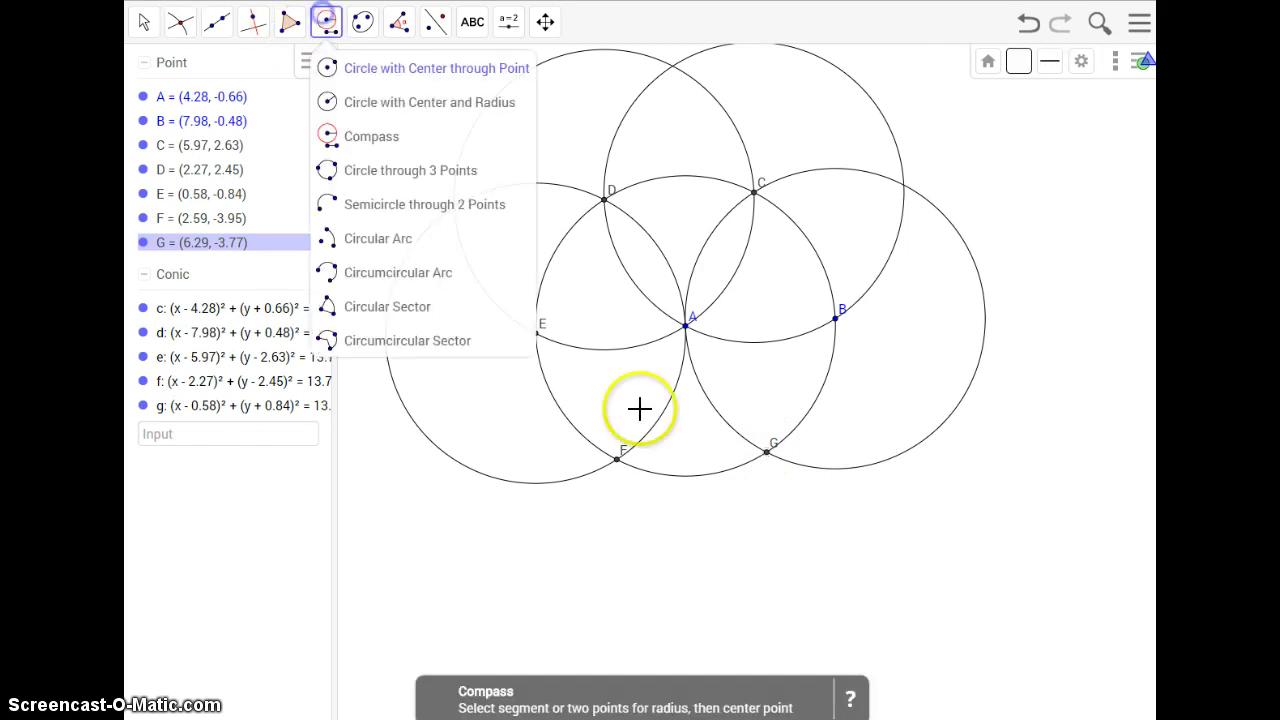
click(553, 484)
click(617, 458)
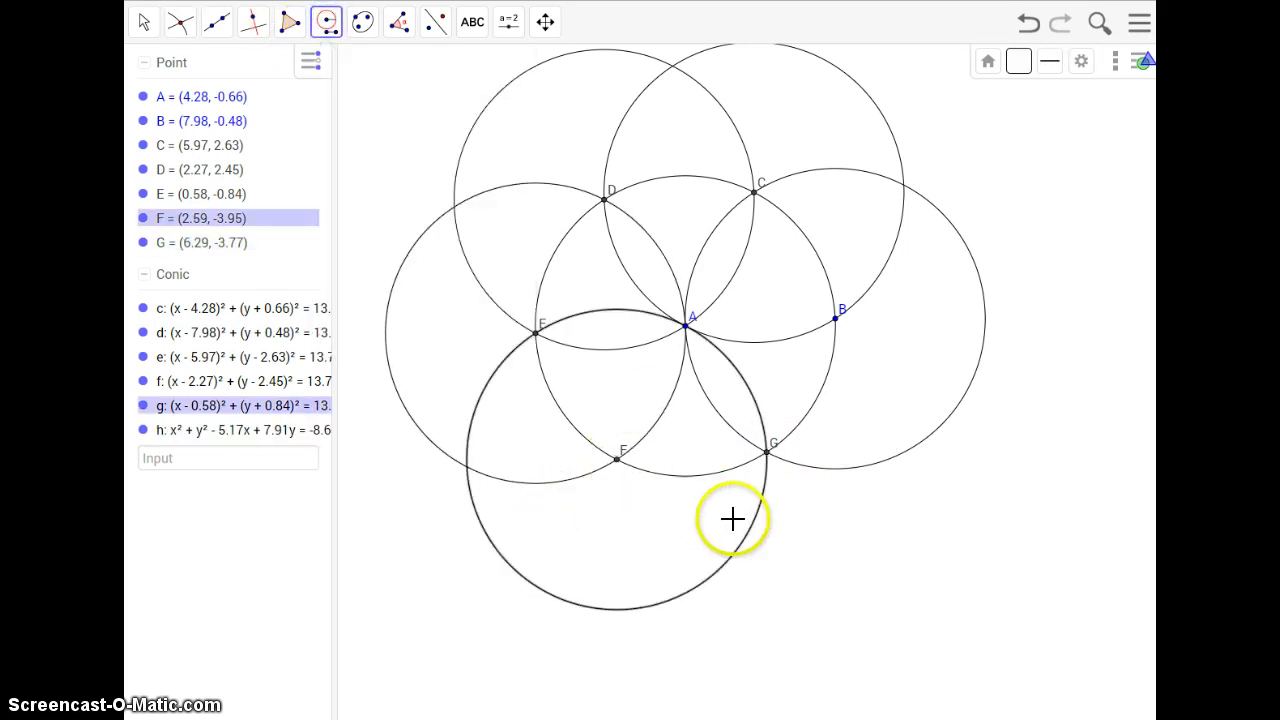
click(748, 535)
click(766, 452)
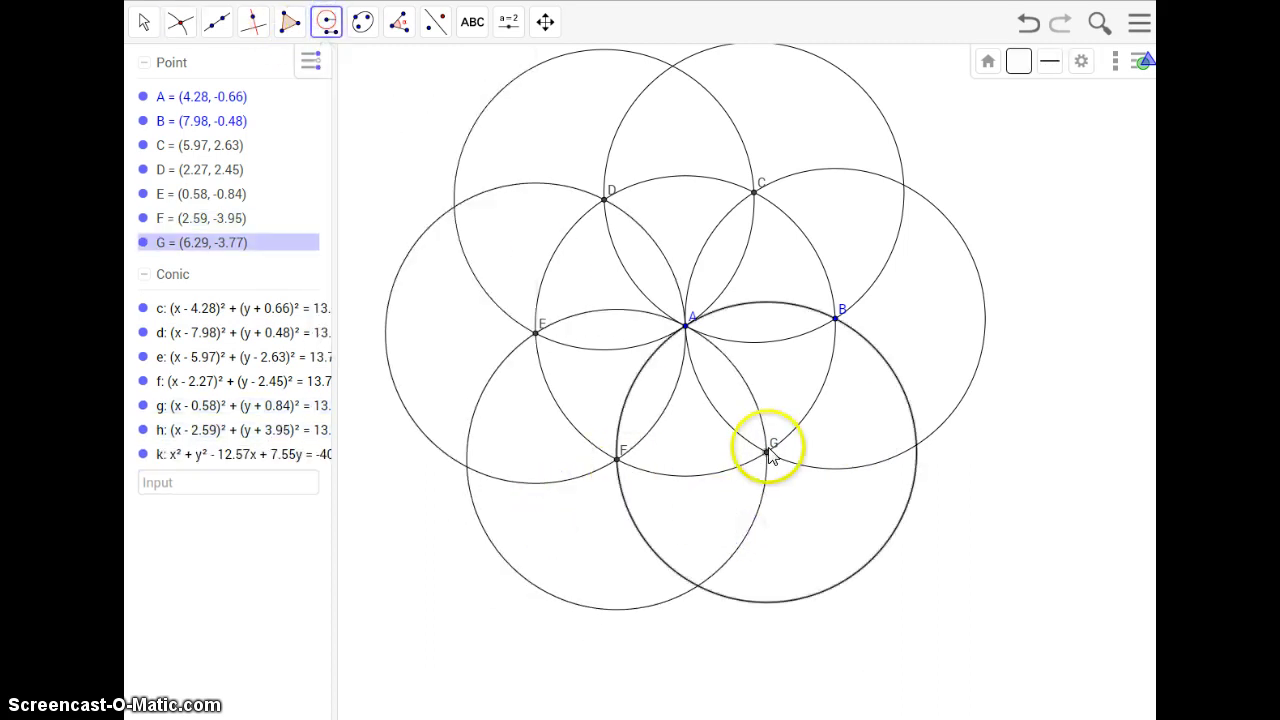
- Draw polygon poly1 through C, D, E, F, G, B and back to C
click(286, 20)
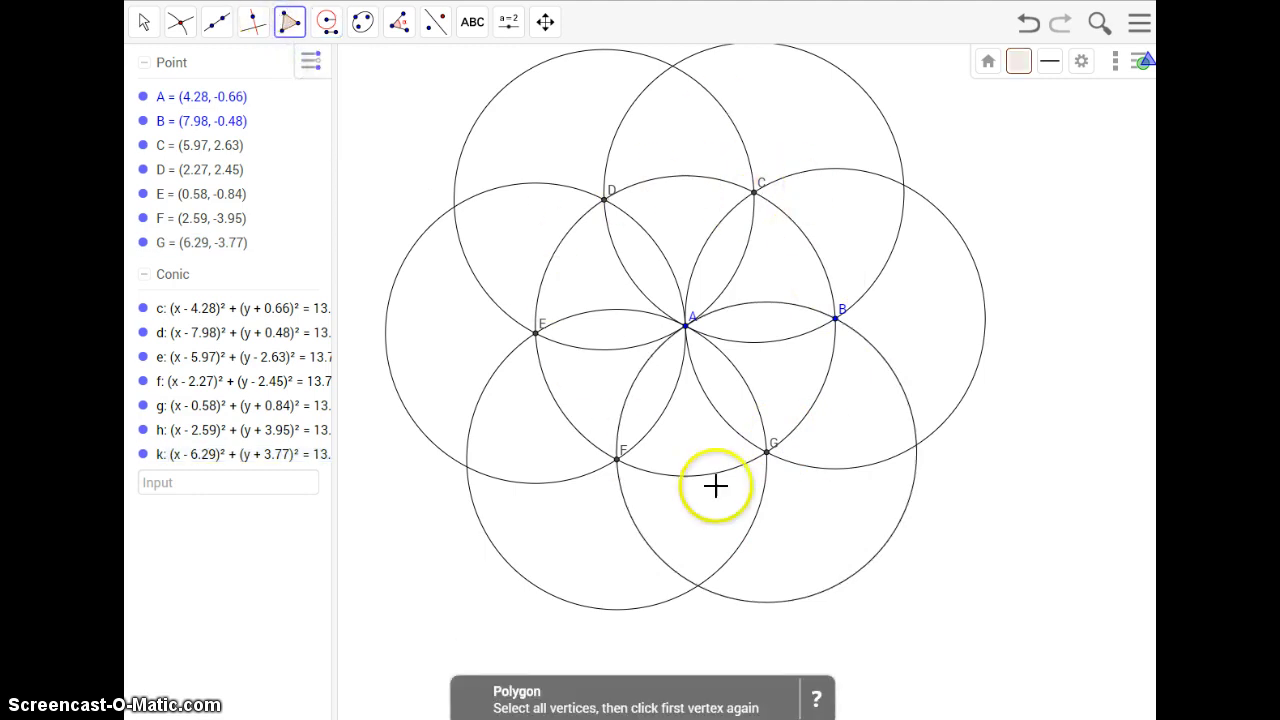
click(751, 191)
click(610, 197)
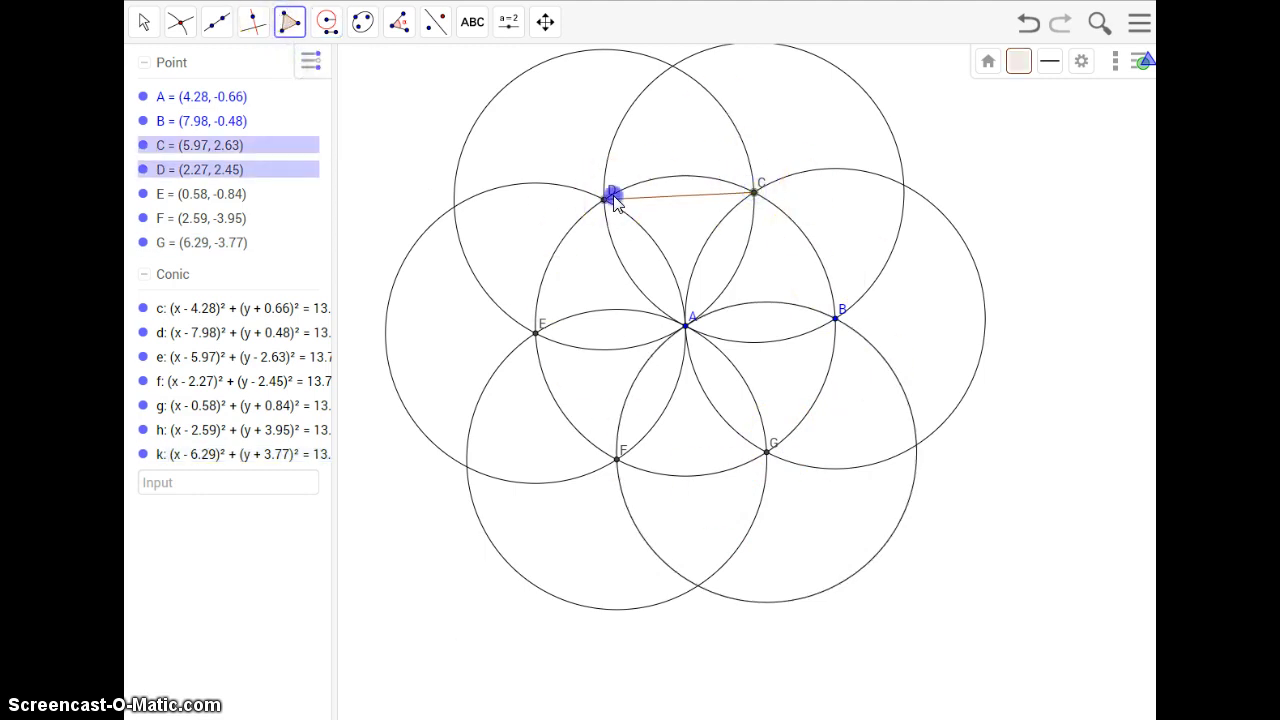
click(536, 331)
click(618, 458)
click(766, 451)
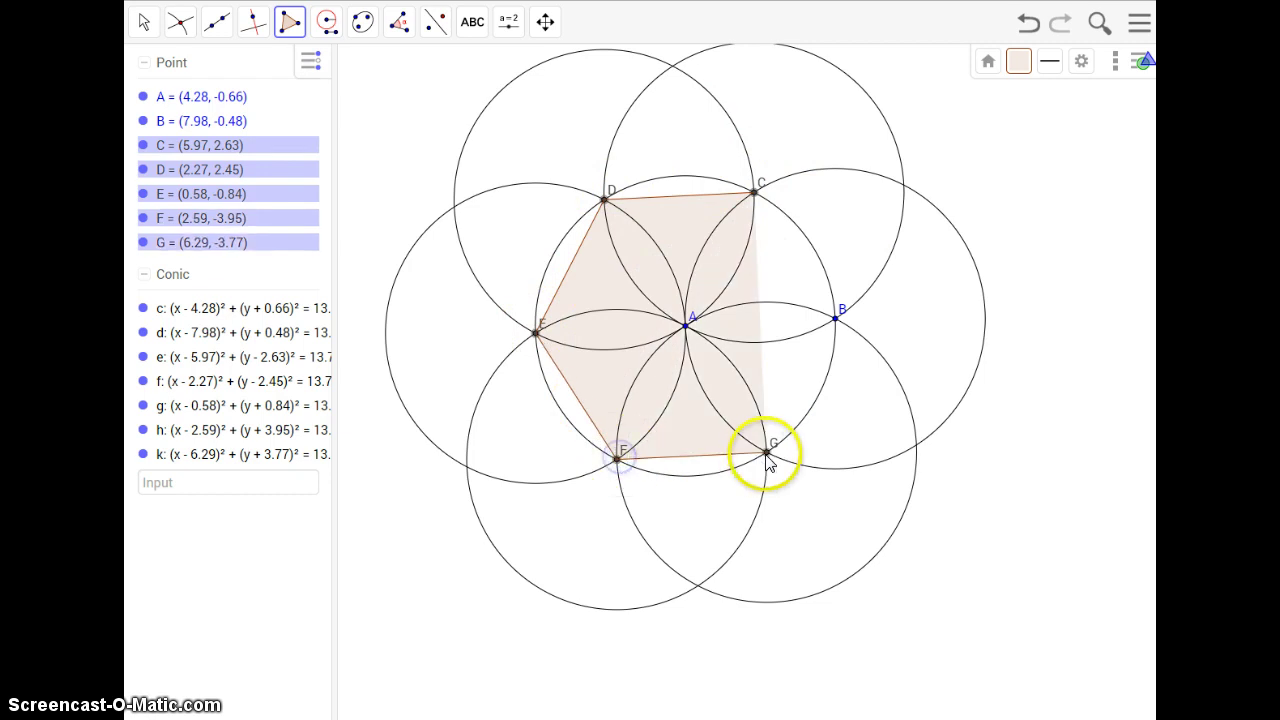
click(835, 319)
click(753, 194)
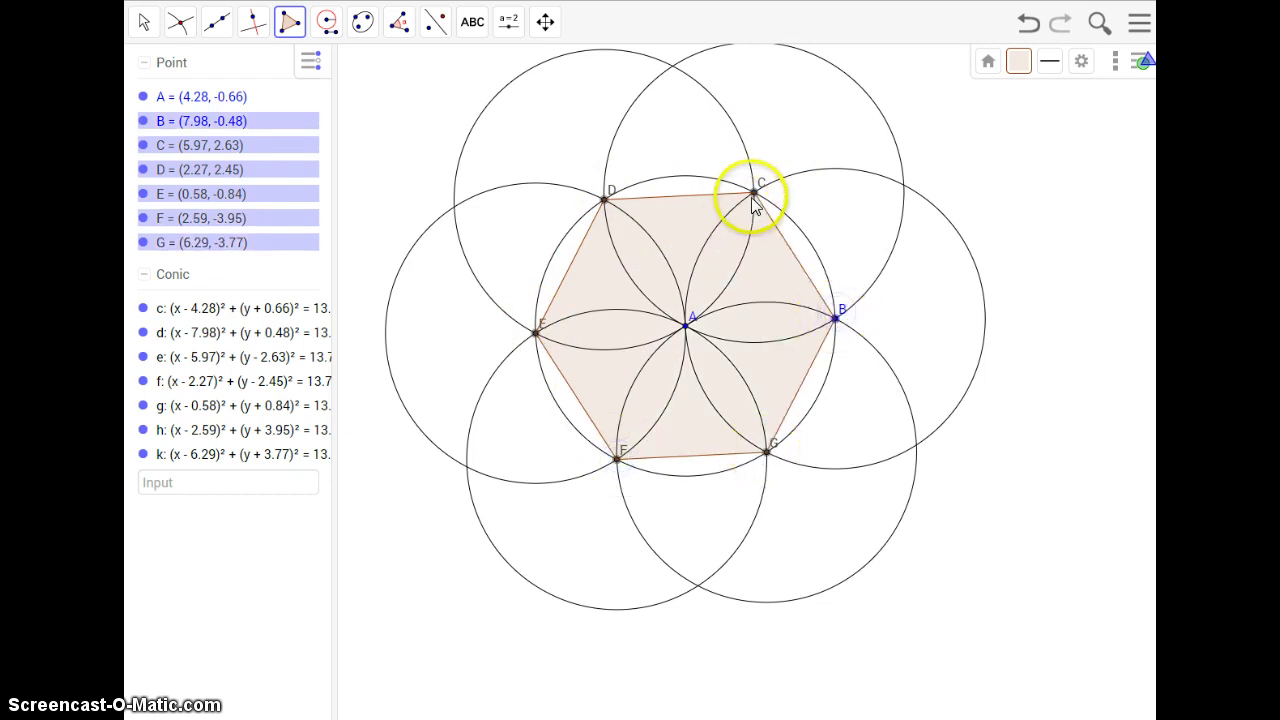
- Give hexagon poly1 a light blue (125, 125, 255) fill with much higher opacity
right_click(755, 283)
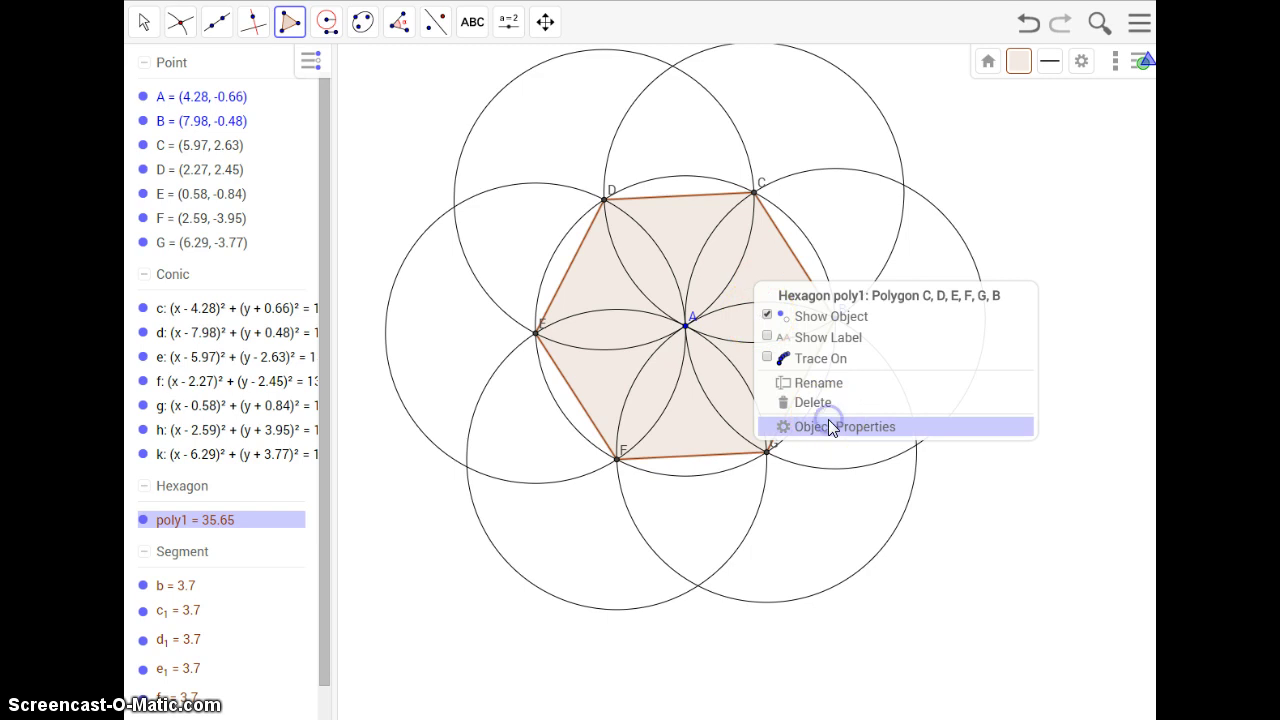
click(828, 424)
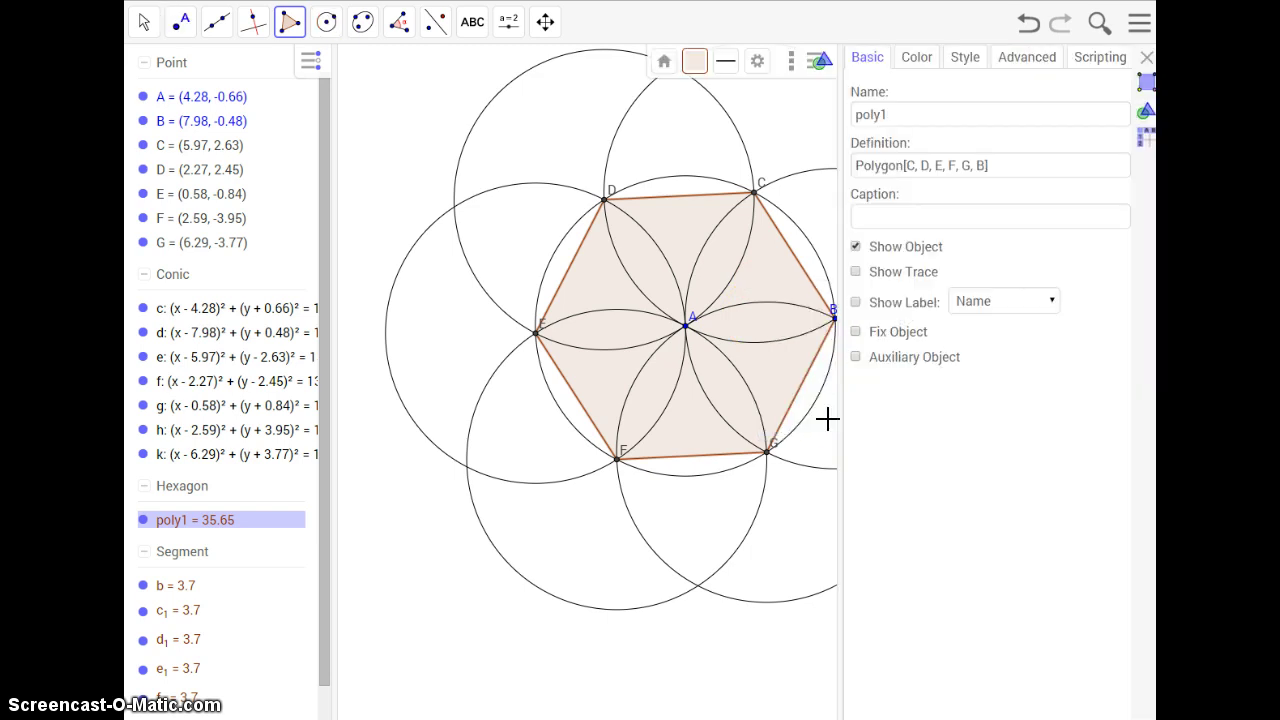
click(1145, 57)
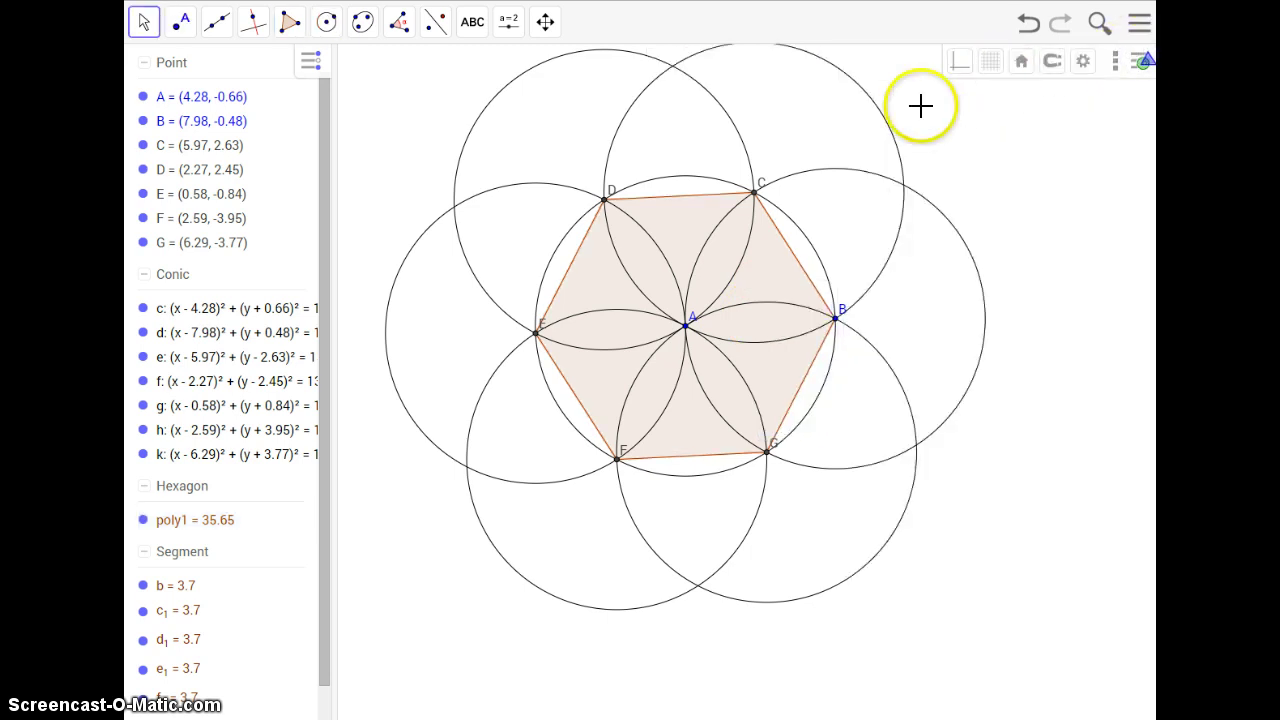
click(753, 267)
right_click(755, 270)
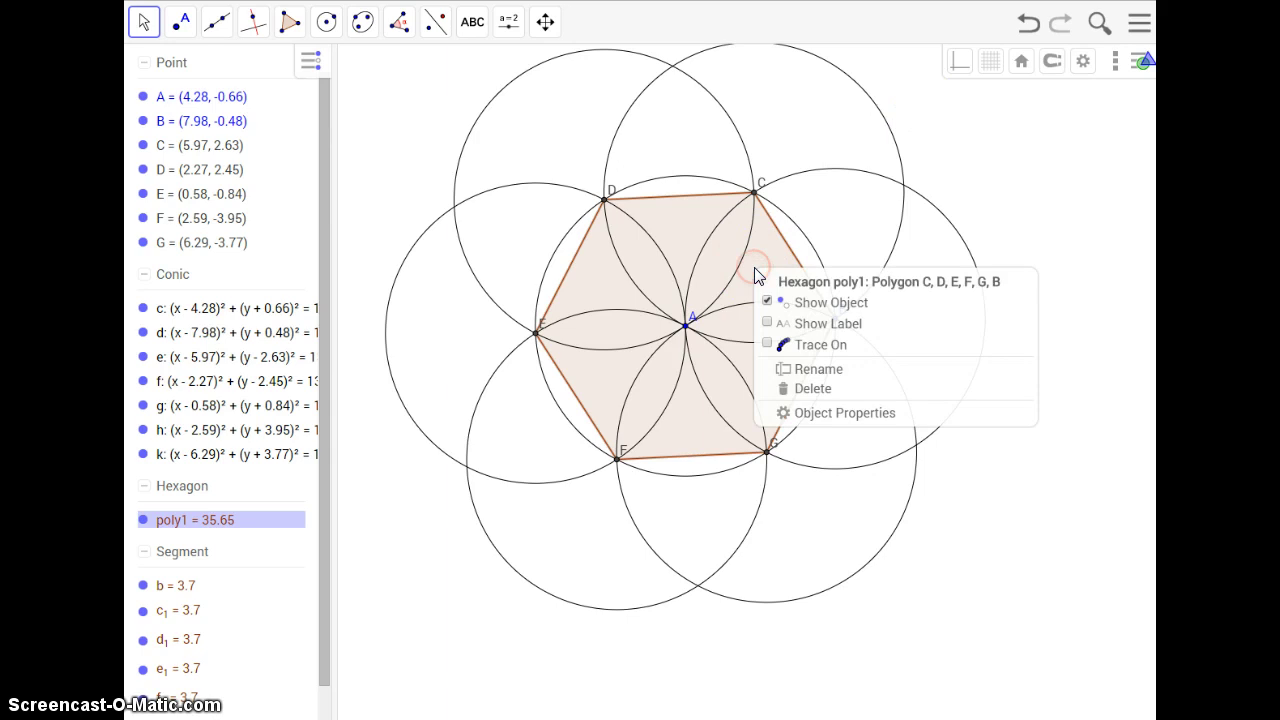
click(864, 418)
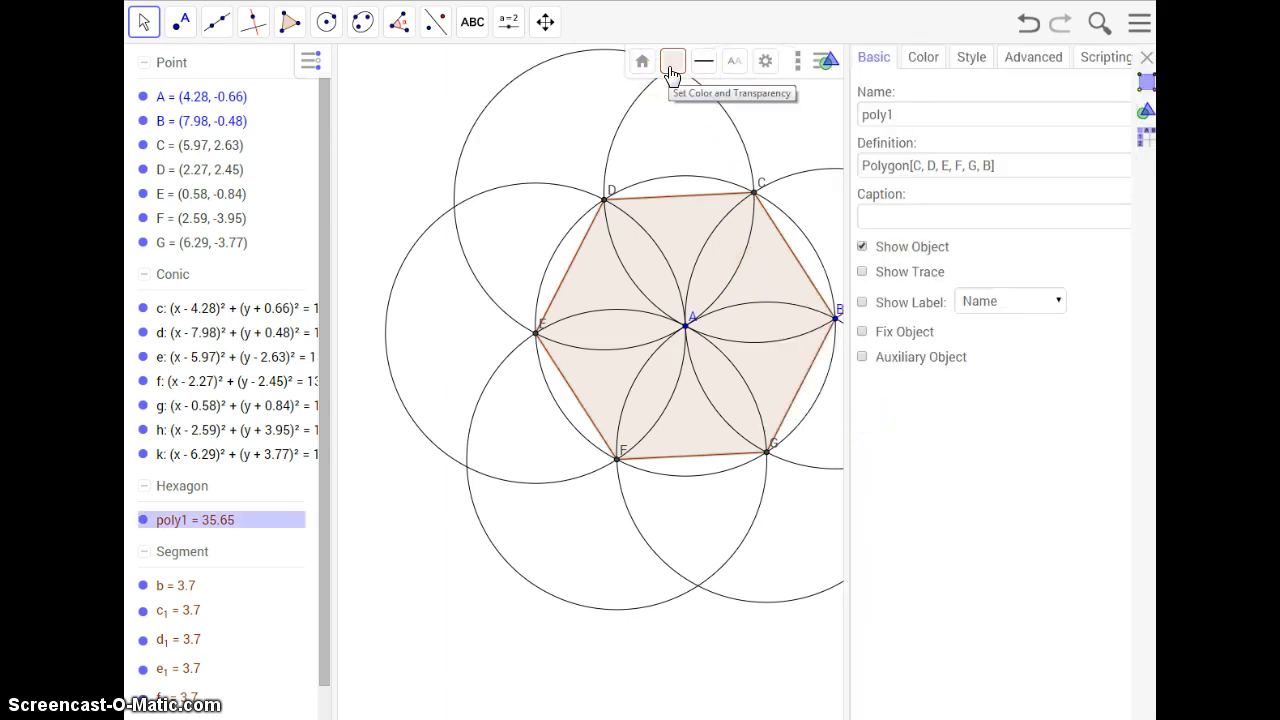
click(920, 55)
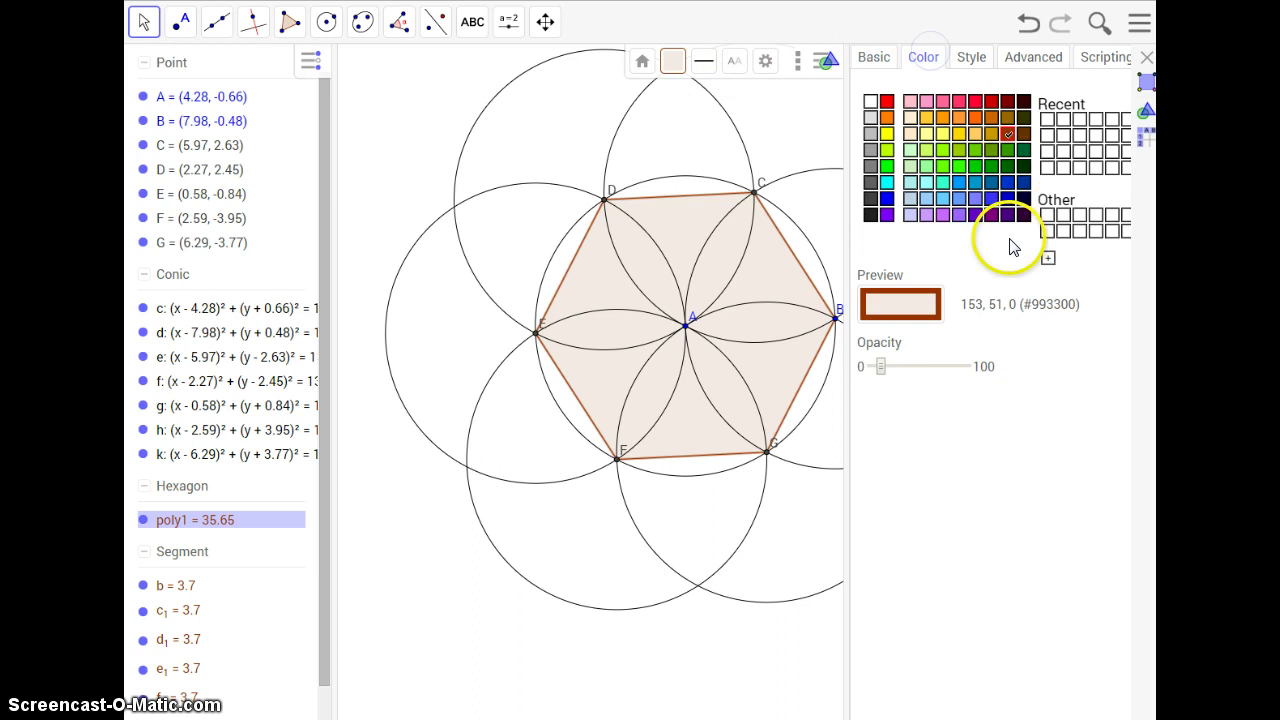
click(975, 198)
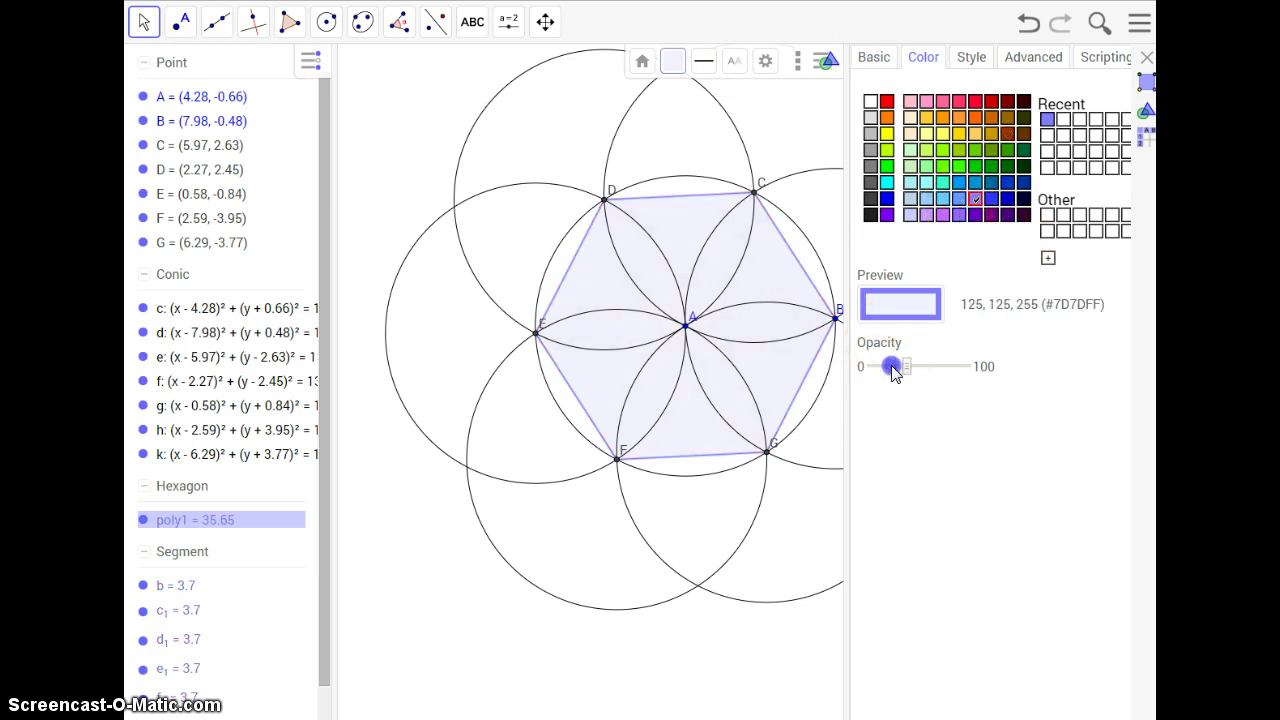
drag(921, 373, 919, 370)
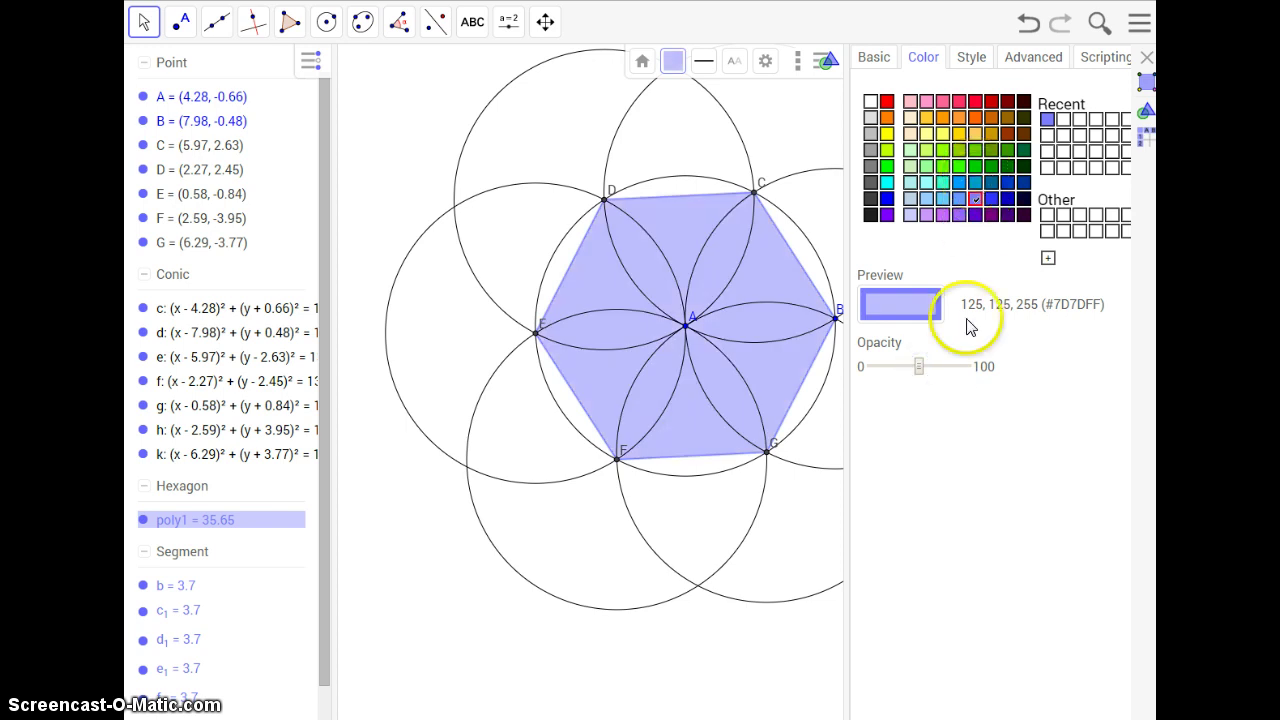
click(1147, 58)
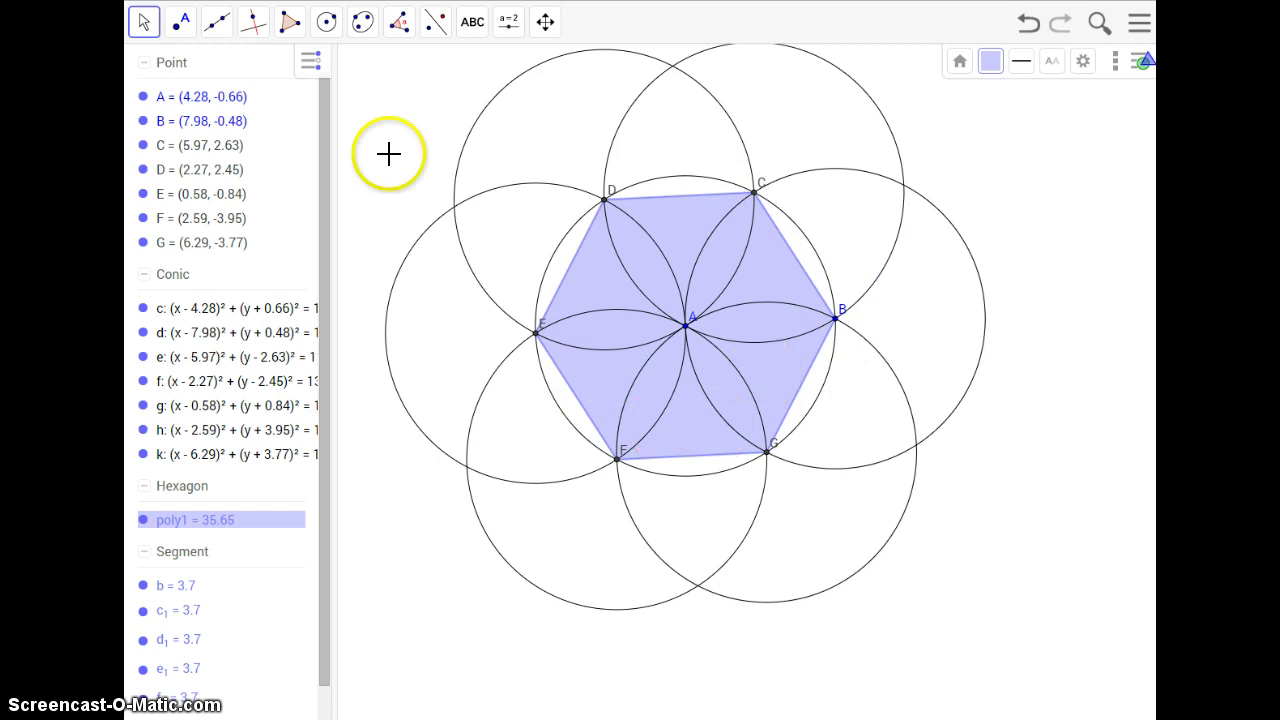
click(473, 27)
- Write n = 6 and (n-2)(180) near the top of the canvas with the Pen
click(480, 135)
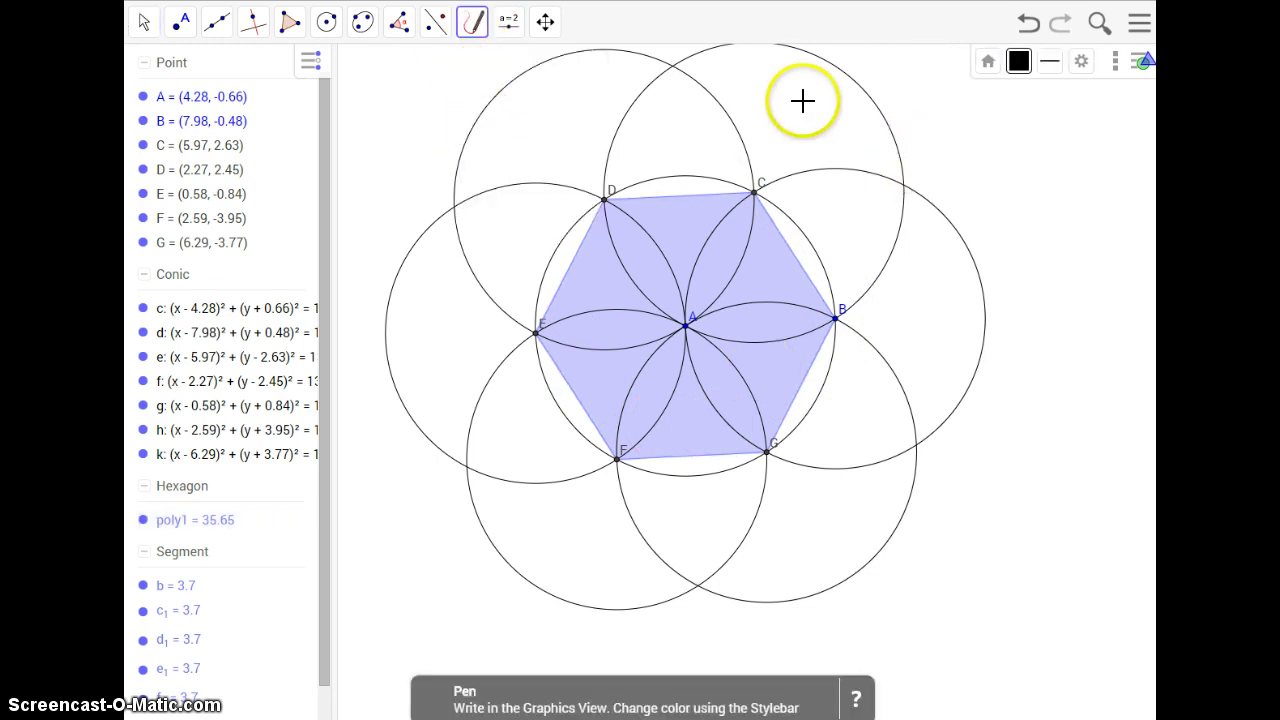
drag(805, 120, 820, 122)
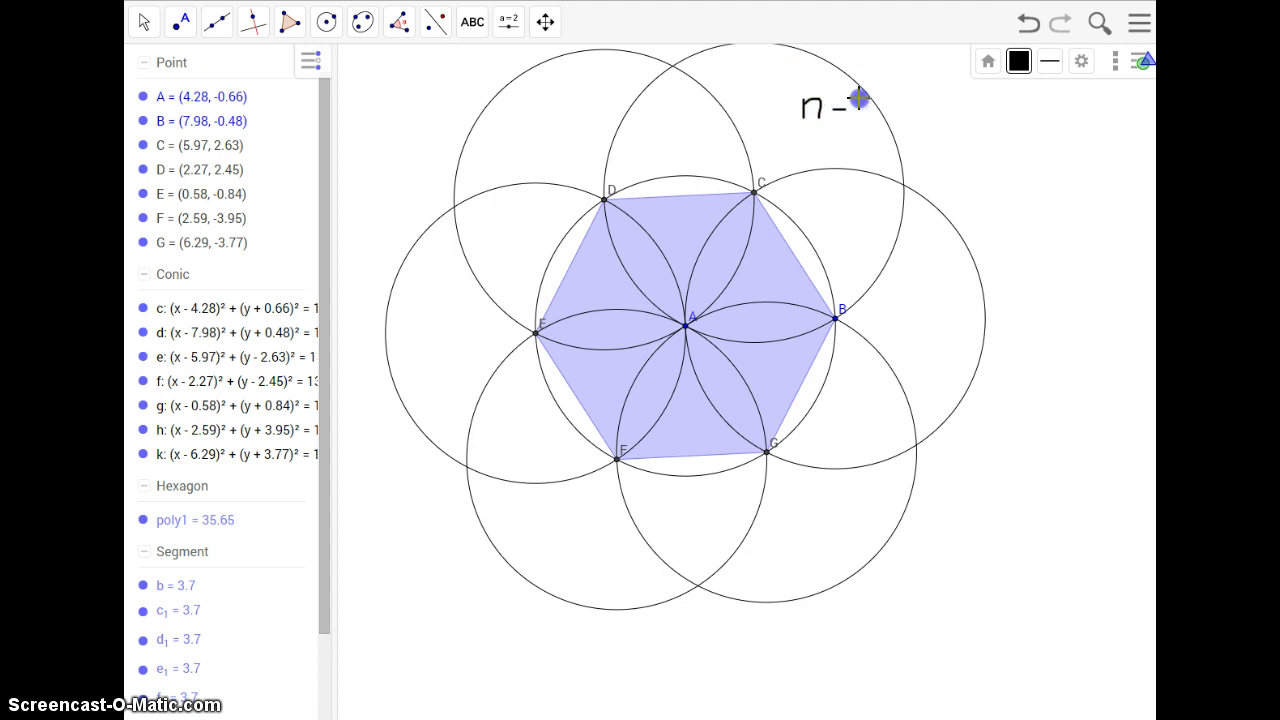
drag(888, 88, 894, 120)
drag(800, 124, 797, 92)
drag(918, 100, 922, 120)
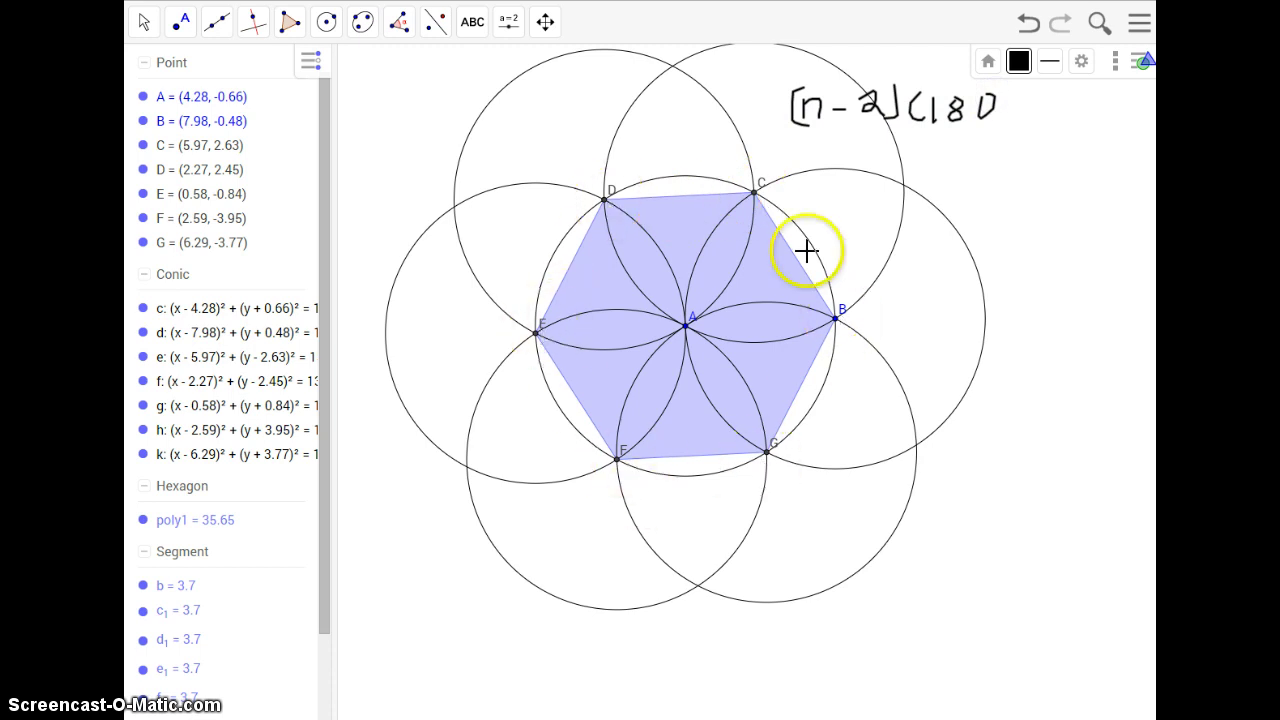
click(998, 99)
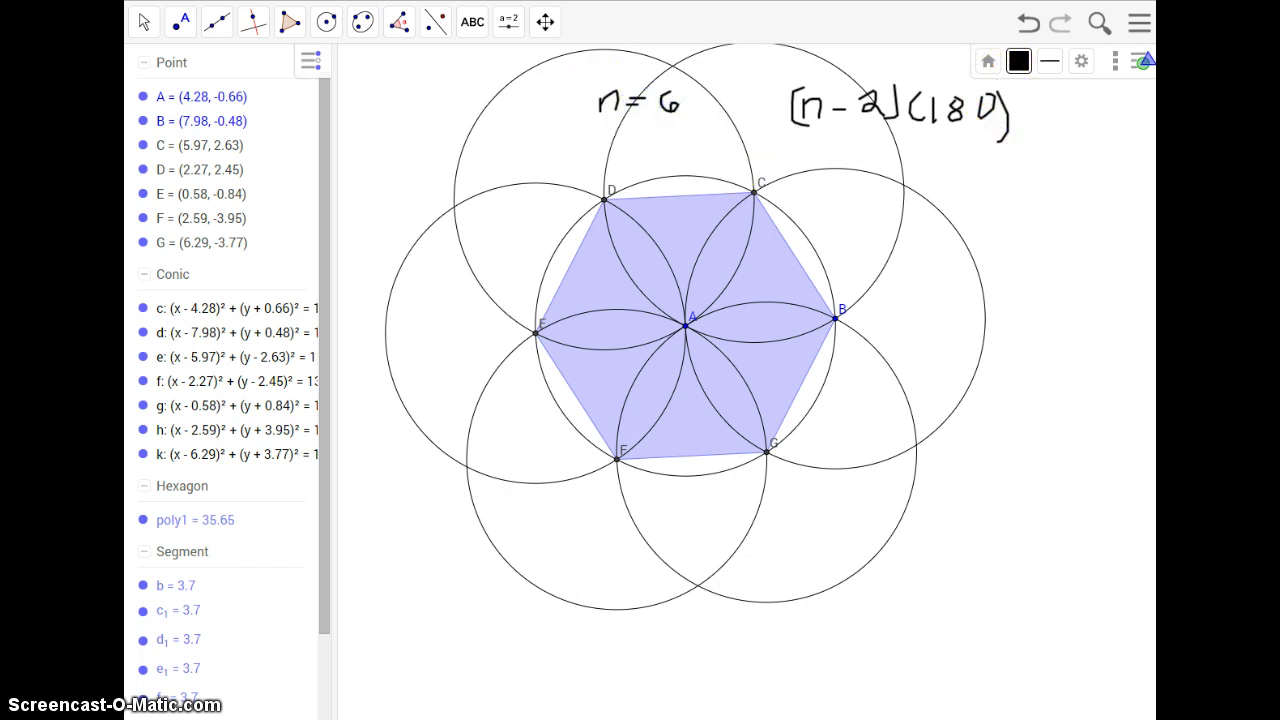
key(alt+Tab)
- Clear Calculator, move it aside, and compute 4 * 180 = 720
click(788, 516)
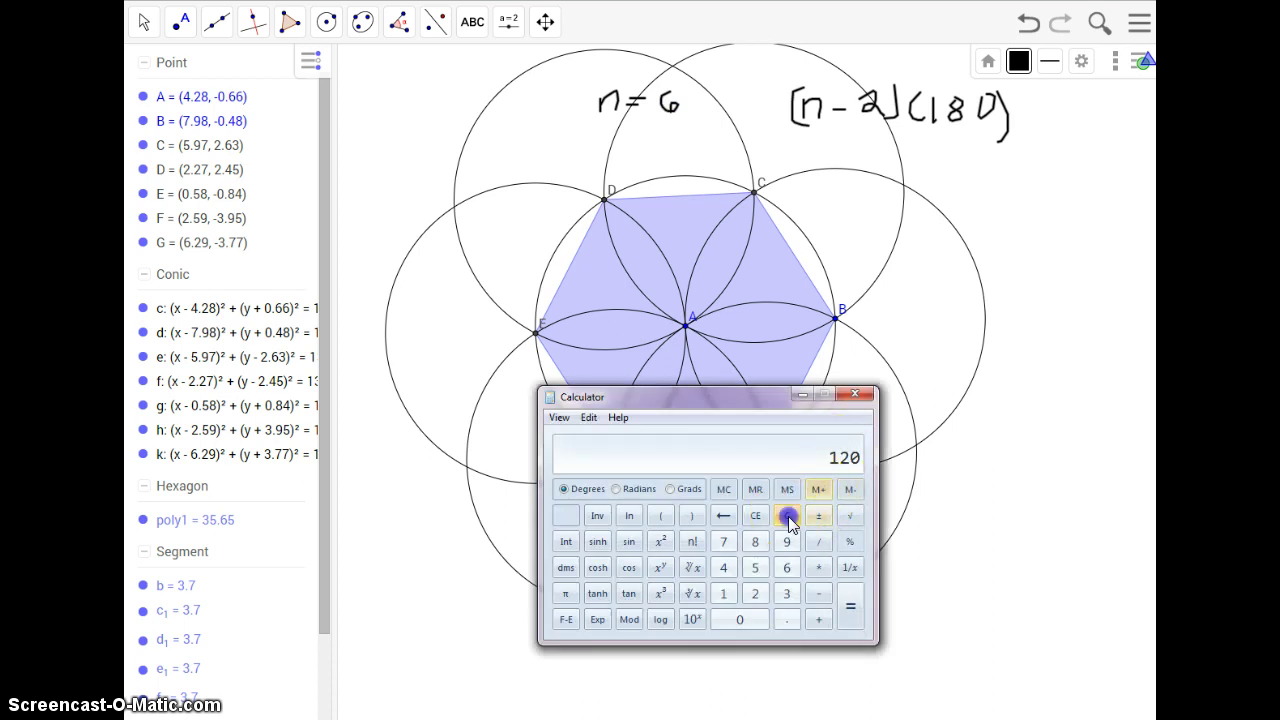
drag(780, 413, 1020, 363)
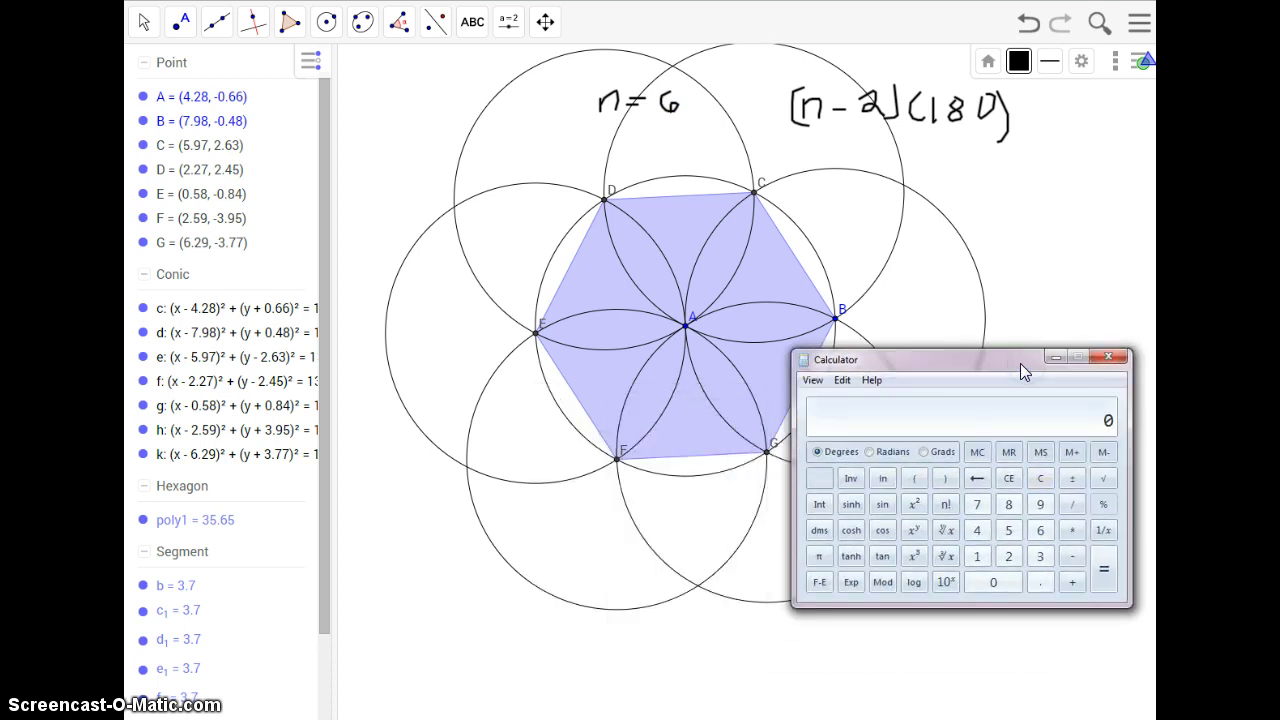
text(4 * 180)
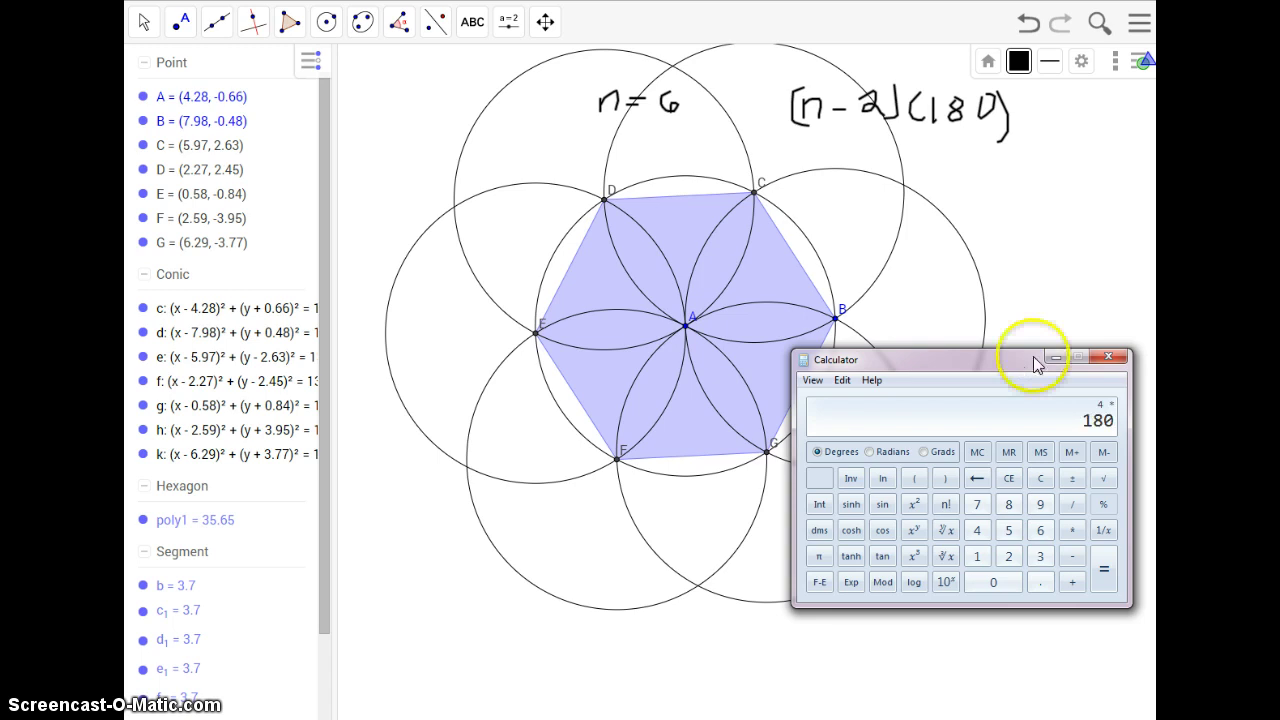
click(1100, 563)
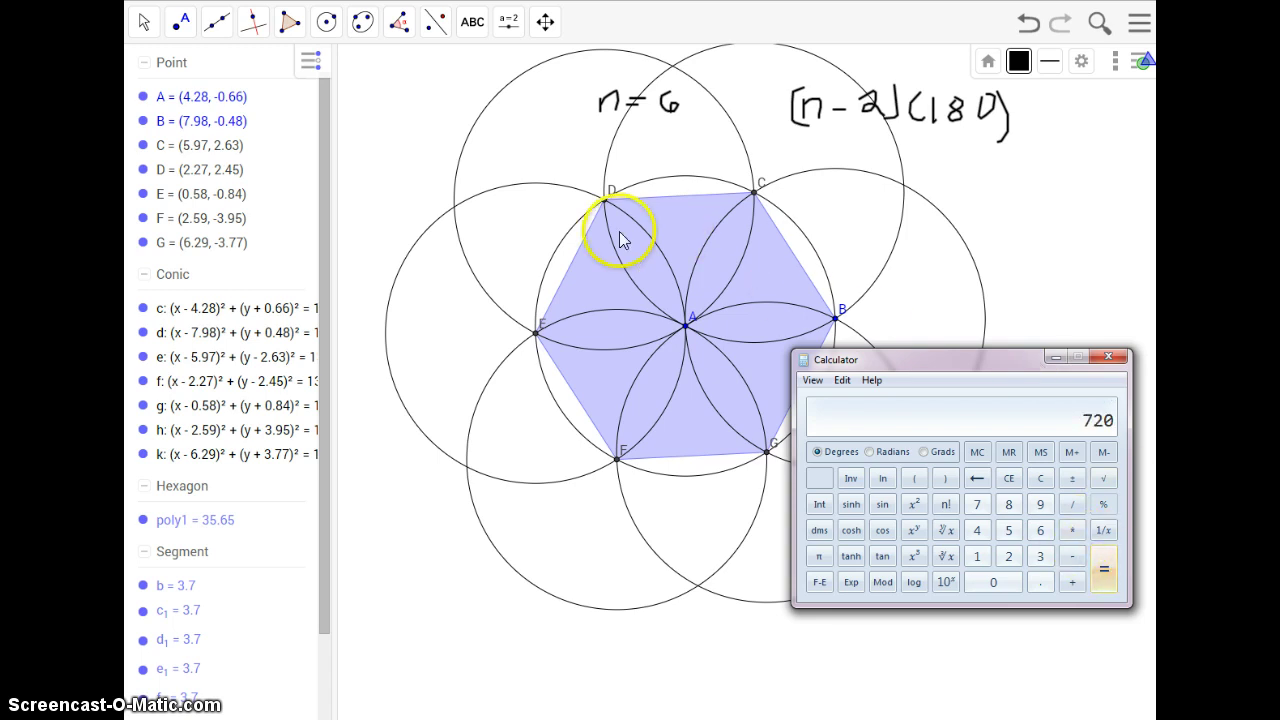
- Write the fractions 720/n and 720/6 with the Pen, right of the formula
click(478, 26)
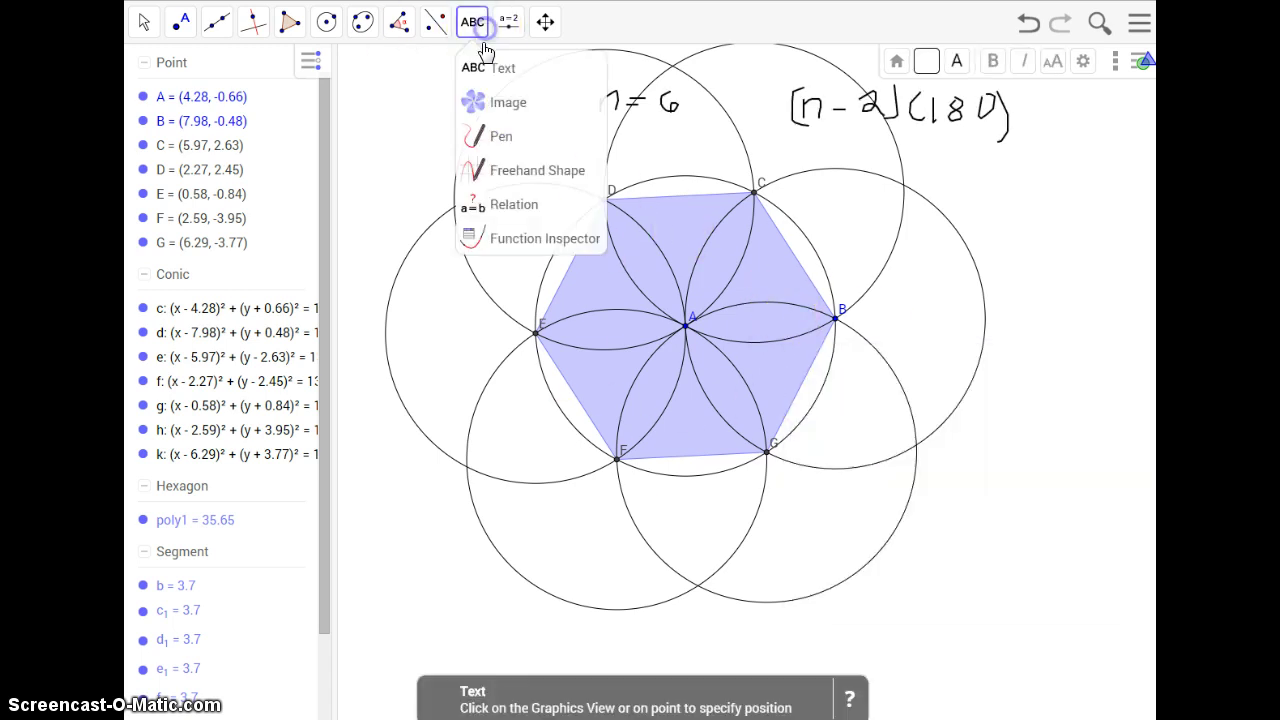
click(487, 136)
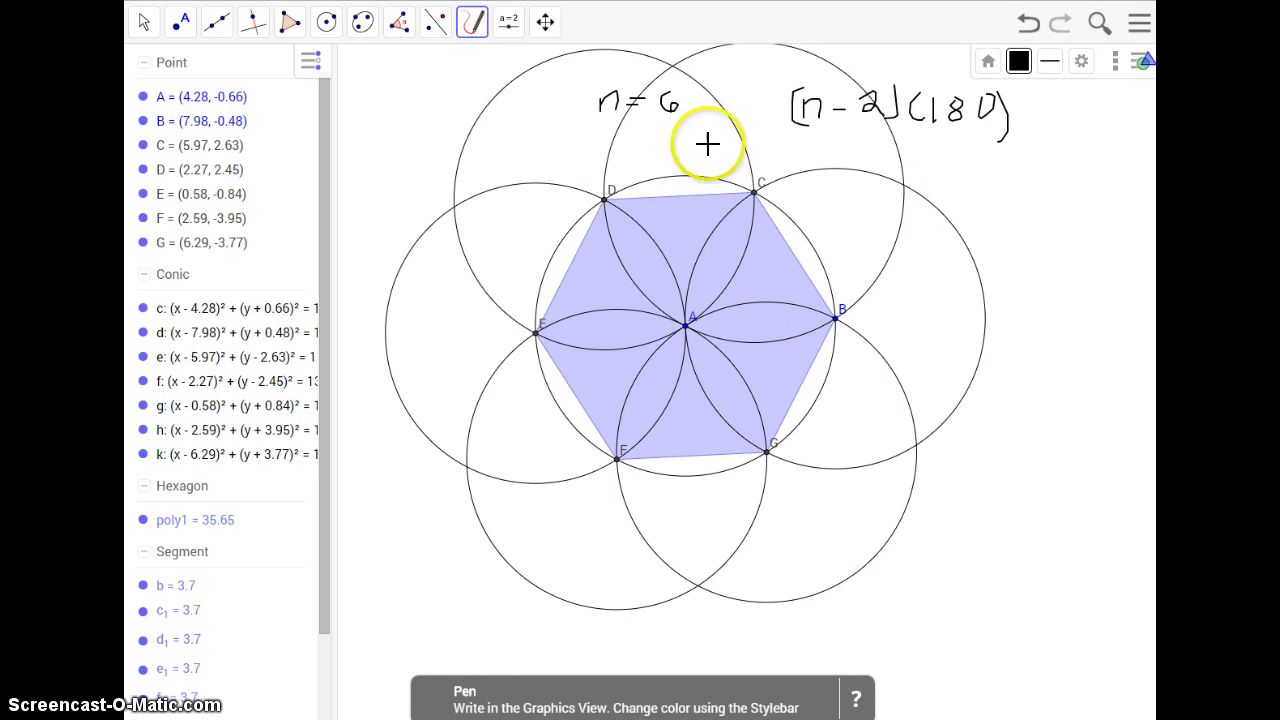
mouse_move(971, 178)
mouse_down()
mouse_move(975, 212)
mouse_move(1003, 179)
mouse_up()
mouse_move(1014, 186)
mouse_down()
mouse_move(1017, 216)
mouse_move(1045, 186)
mouse_up()
drag(970, 233, 1072, 230)
drag(1018, 266, 1043, 266)
mouse_move(1010, 330)
mouse_down()
mouse_move(1009, 361)
mouse_move(1085, 349)
mouse_move(1052, 355)
mouse_move(1075, 376)
mouse_up()
mouse_move(1047, 397)
mouse_down()
mouse_move(1040, 423)
mouse_move(1036, 412)
mouse_up()
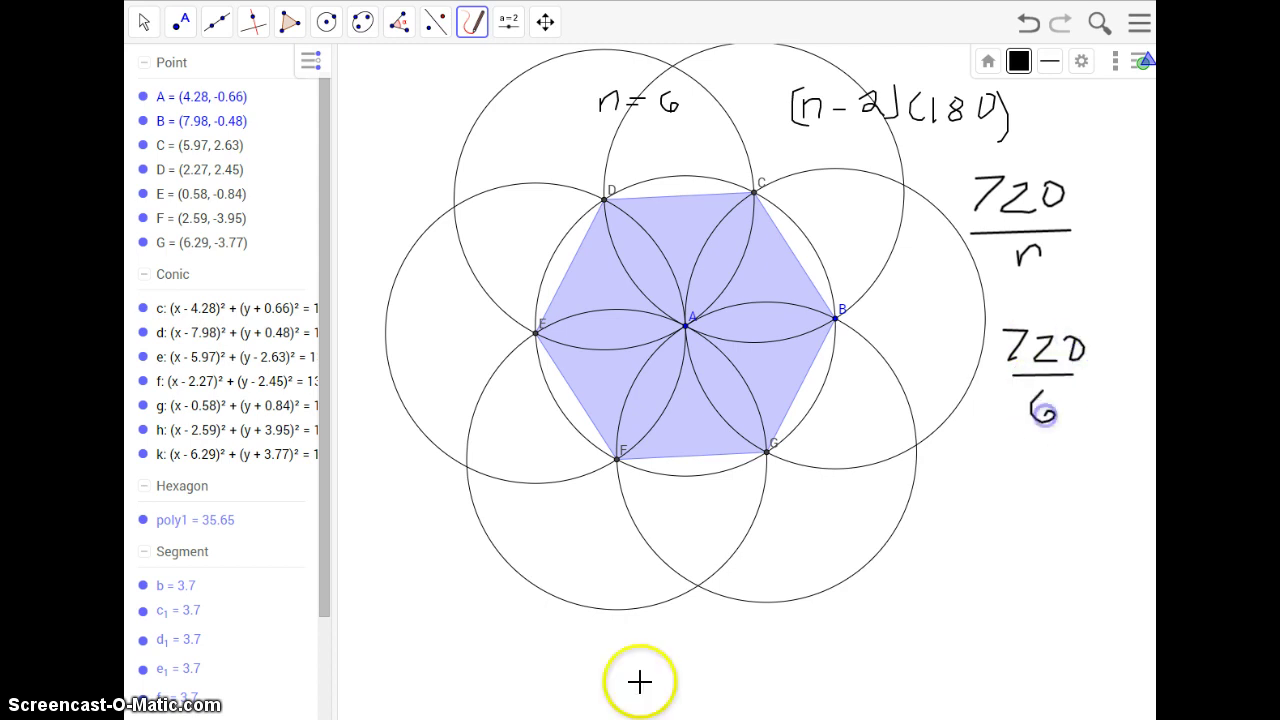
- Get 120 from 720 ÷ 6 in Calculator, then minimize it
key(alt+Tab)
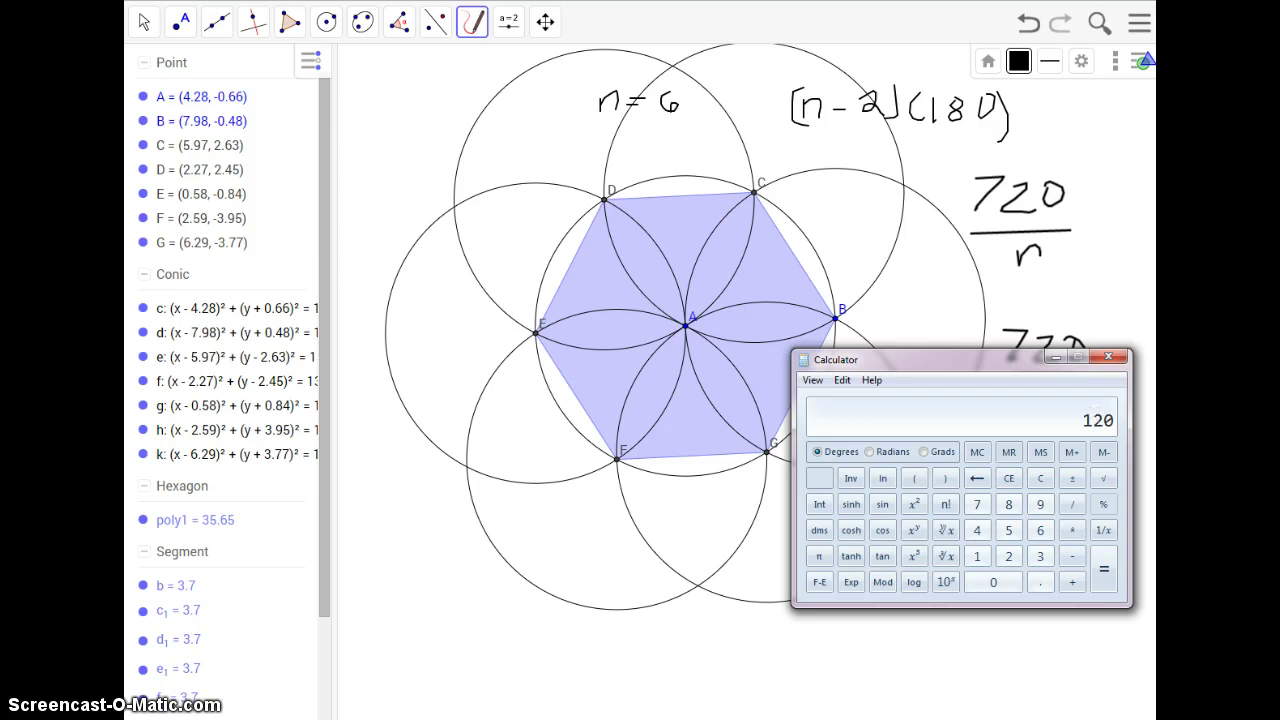
click(1056, 357)
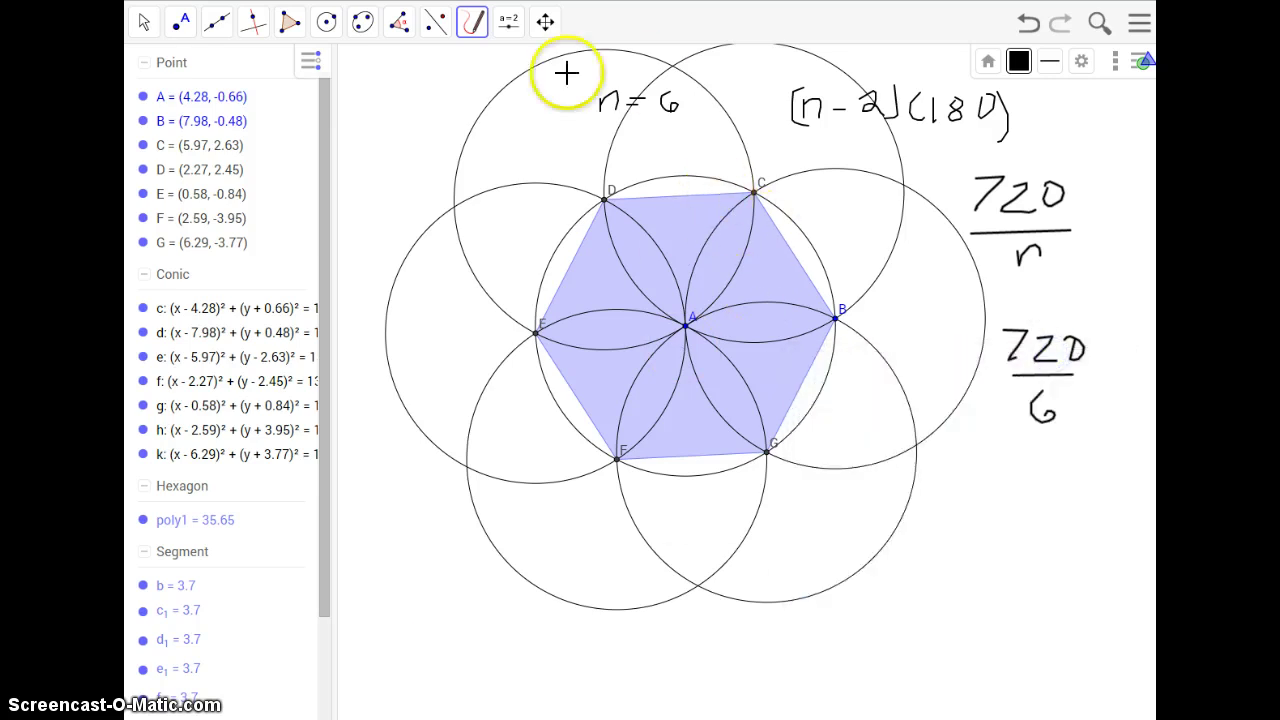
- Mark the 120° interior angle at all six corners of the hexagon
click(400, 24)
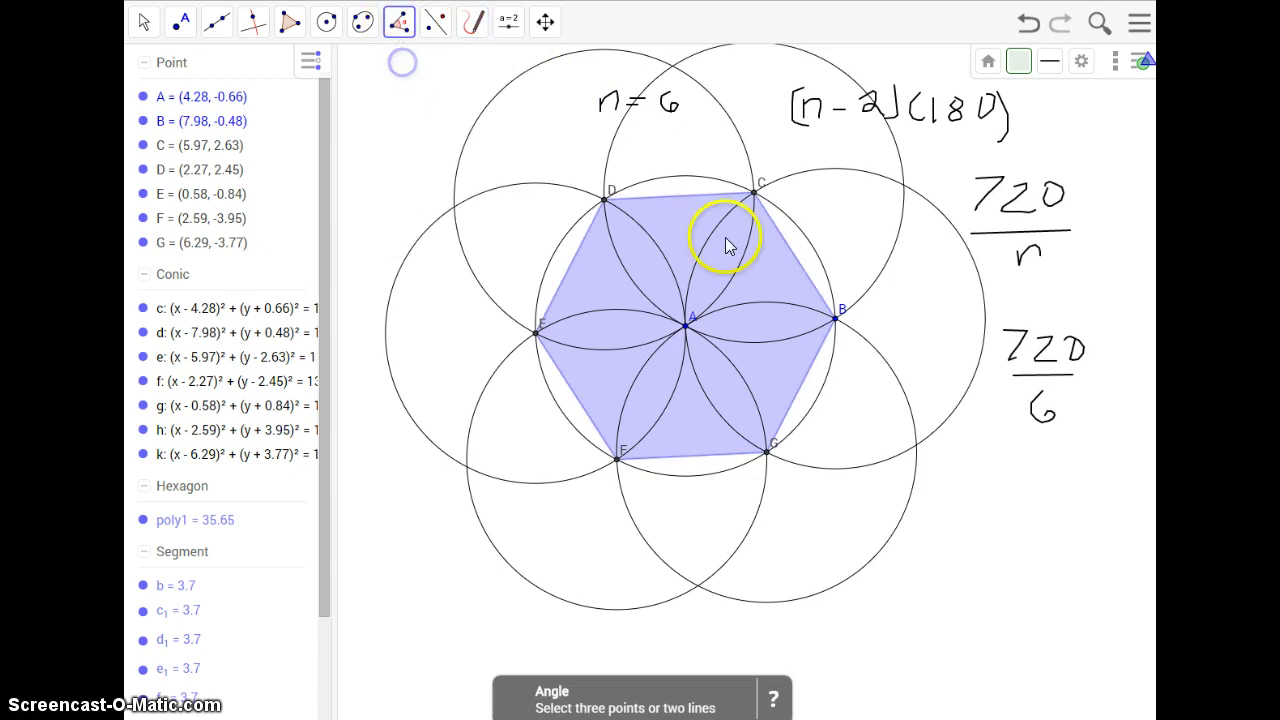
click(668, 230)
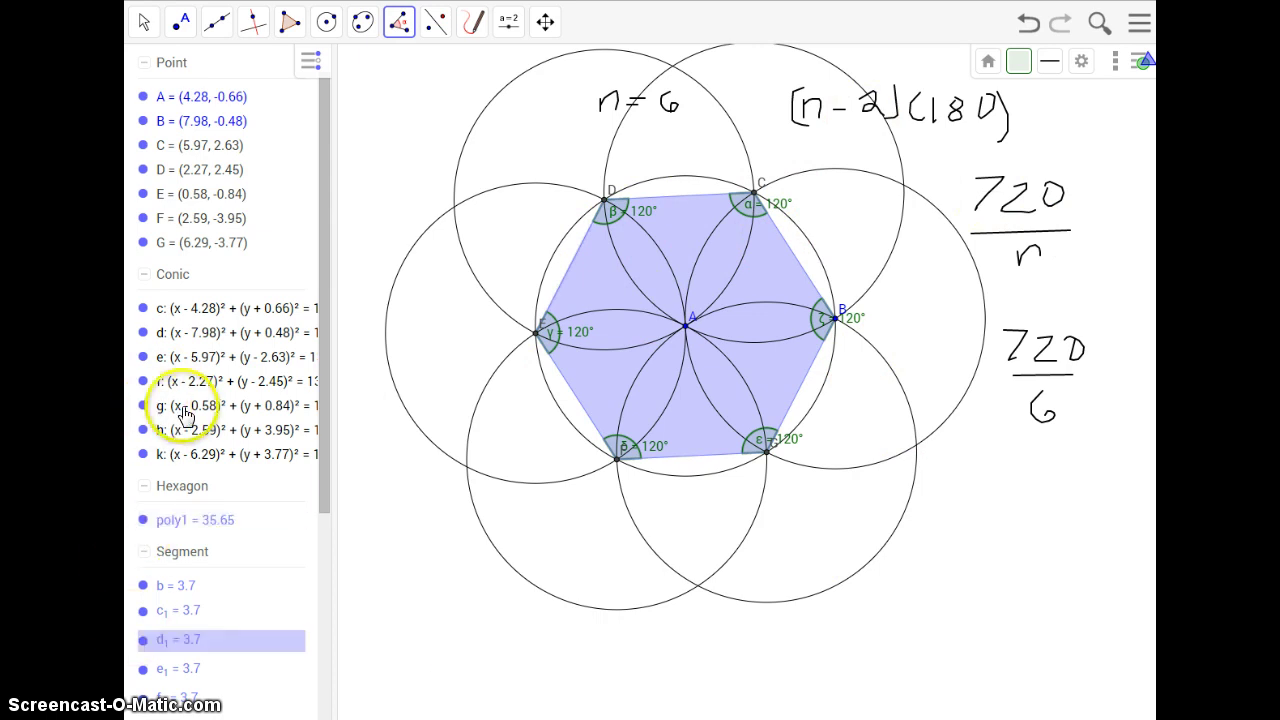
drag(317, 366, 323, 563)
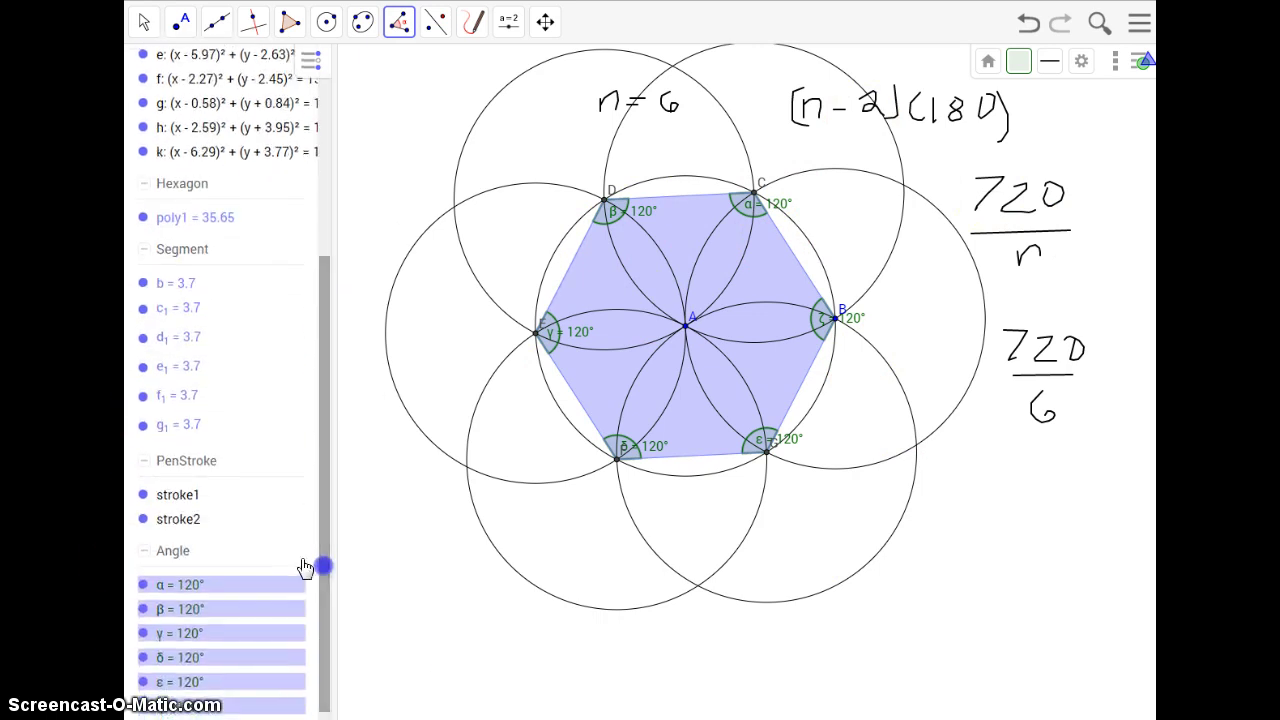
- Hide the handwritten notes stroke1 and stroke2 (n=6, (n-2)(180), 720/n, 720/6)
click(141, 496)
click(141, 520)
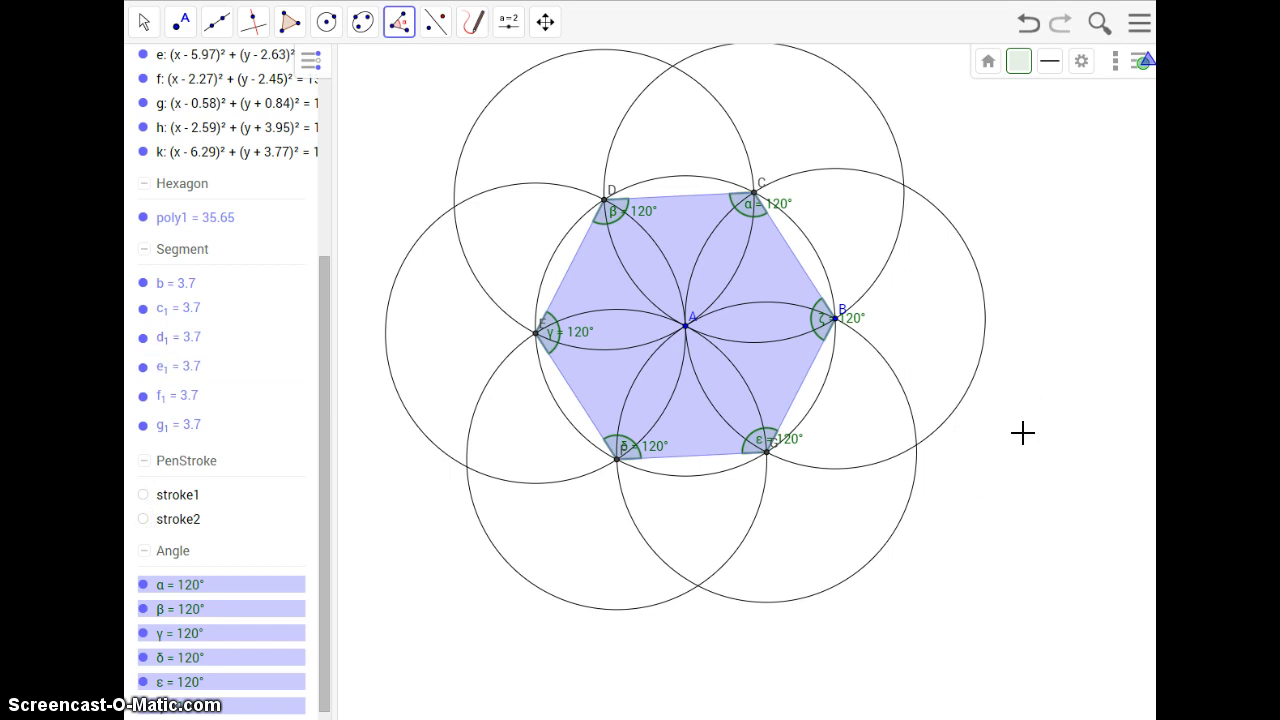
click(1142, 27)
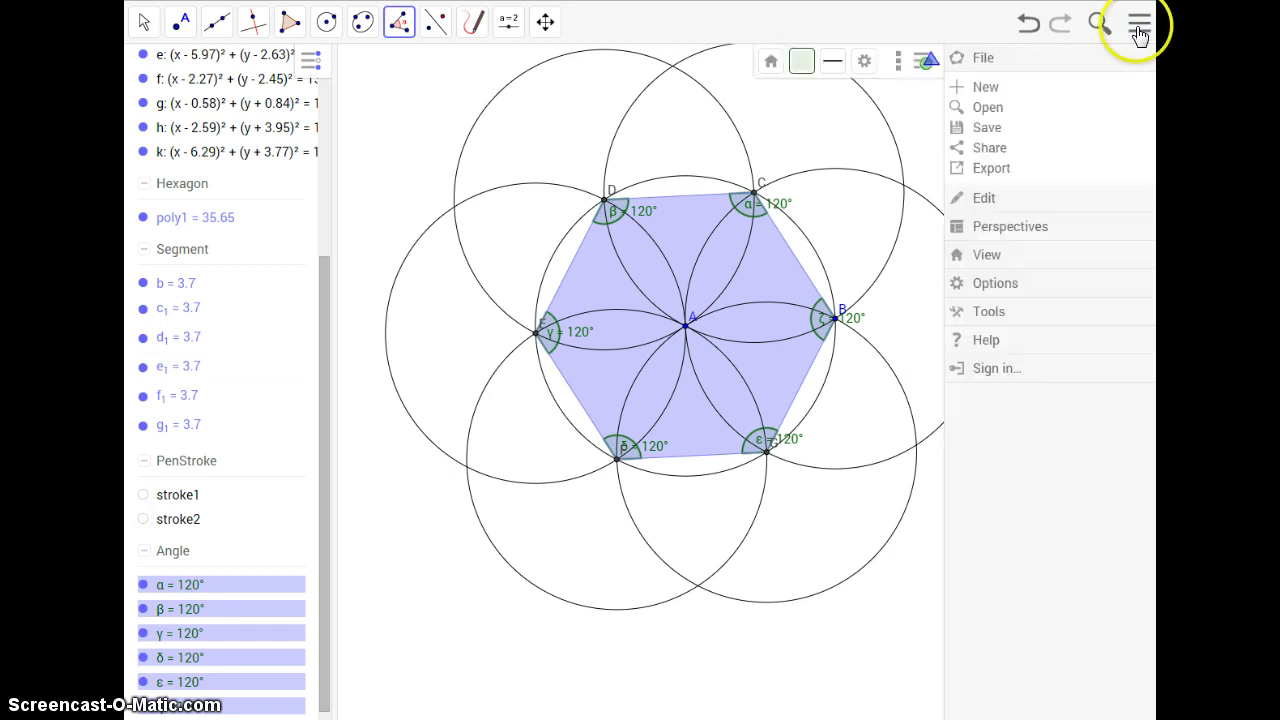